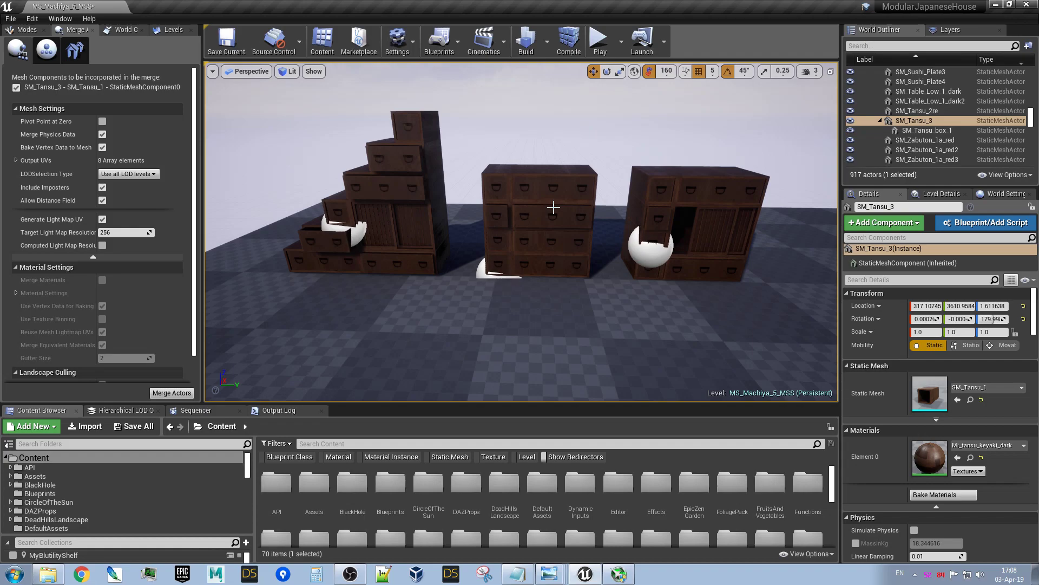
- Examine the three assembled tansu chests in the level from several distances
right_drag(555, 317, 564, 306)
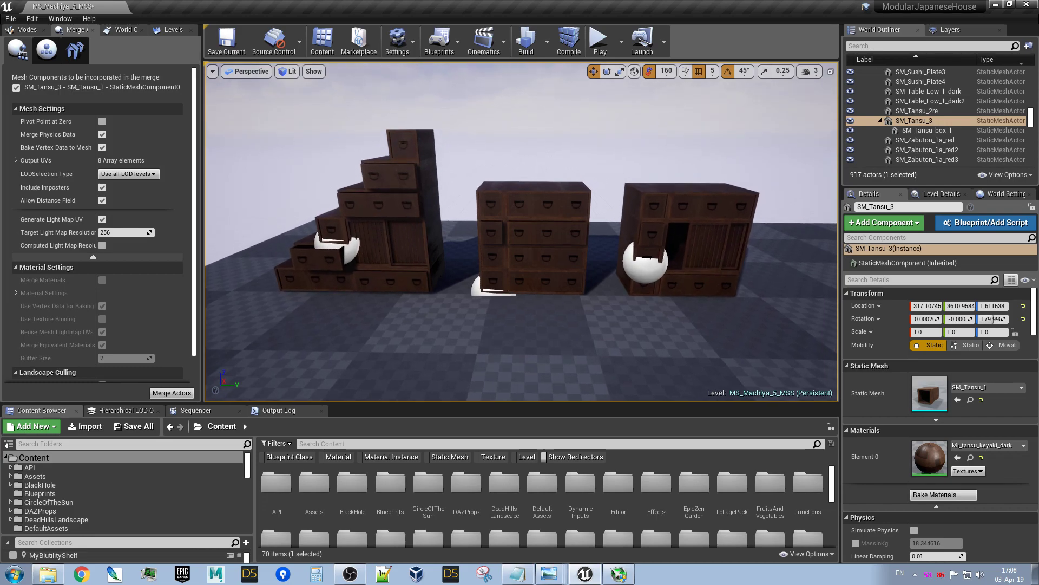
right_drag(565, 305, 569, 285)
key(w)
key(d)
key(w)
key(d)
key(s)
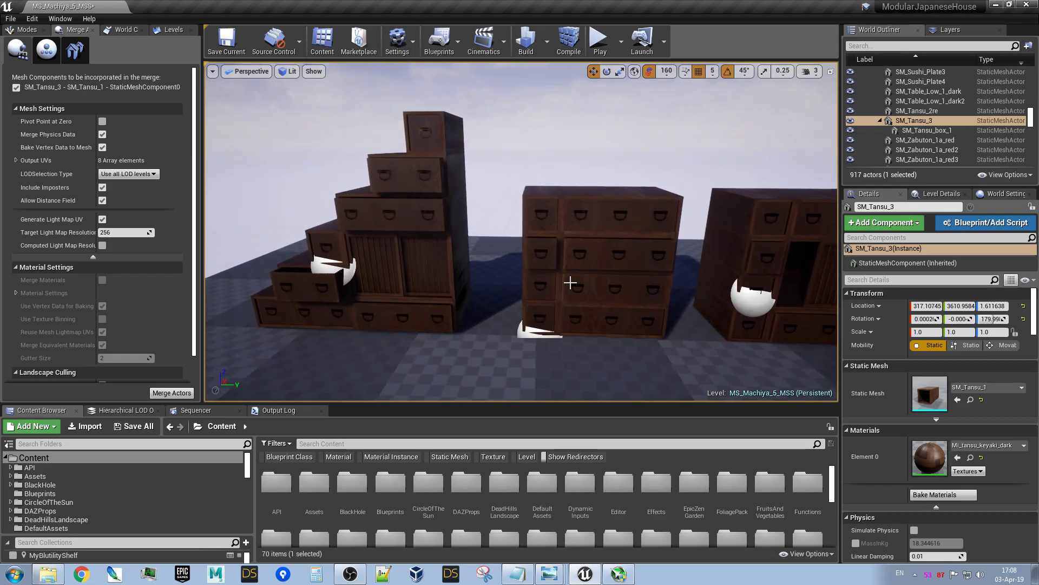
- Duplicate the small open box SM_Tansu_3 twice, snapping one copy beside it and the other on top
key(f)
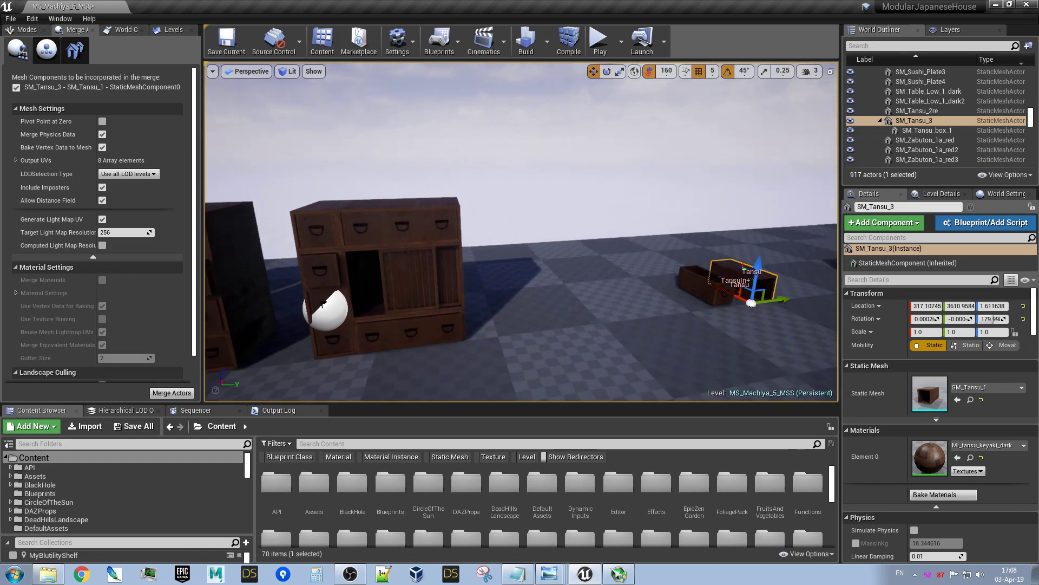
mouse_move(537, 262)
right_down()
mouse_move(550, 267)
mouse_move(537, 261)
right_up()
alt+drag(537, 262, 573, 244)
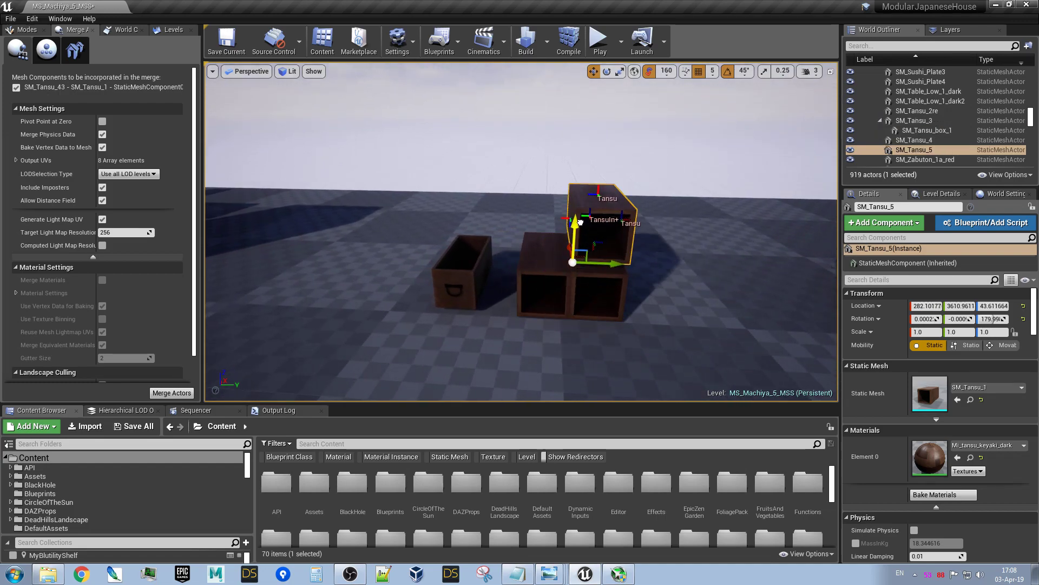
- Fit the drawer SM_Tansu_box_1 and two duplicates of it into the three small open boxes
click(487, 267)
alt+drag(474, 314, 560, 323)
click(460, 284)
drag(474, 314, 603, 323)
alt+drag(572, 285, 574, 238)
- Select the wider open box SM_Tansu_2re and try moving it along its Y axis
right_drag(621, 307, 657, 278)
key(d)
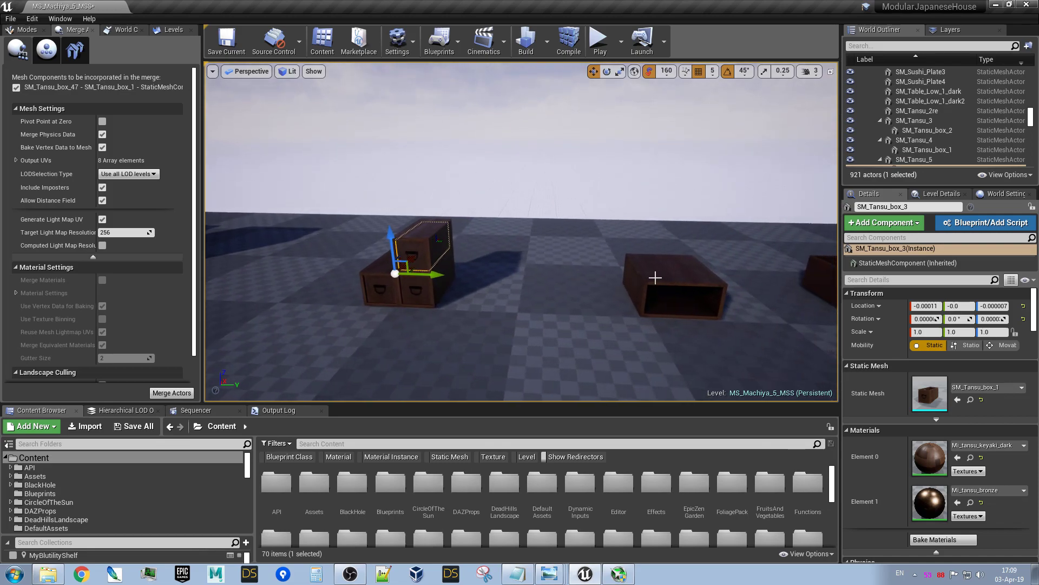
click(657, 279)
key(w)
mouse_move(584, 301)
right_down()
mouse_move(568, 330)
mouse_move(606, 312)
mouse_move(601, 301)
right_up()
key(s)
drag(598, 330, 568, 329)
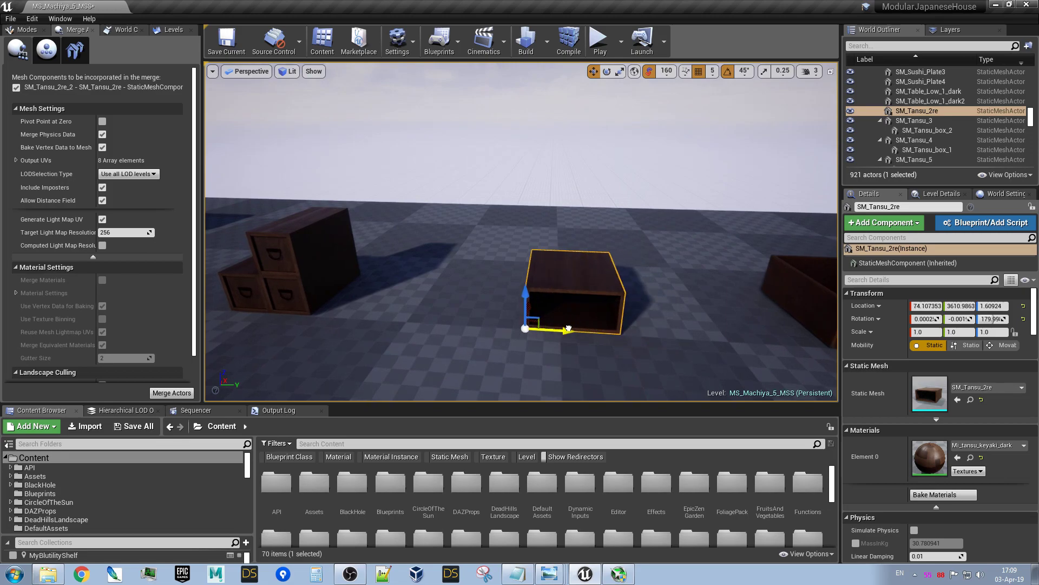
mouse_move(570, 330)
right_down()
mouse_move(583, 357)
mouse_move(517, 370)
mouse_move(589, 370)
mouse_move(566, 353)
mouse_move(570, 330)
right_up()
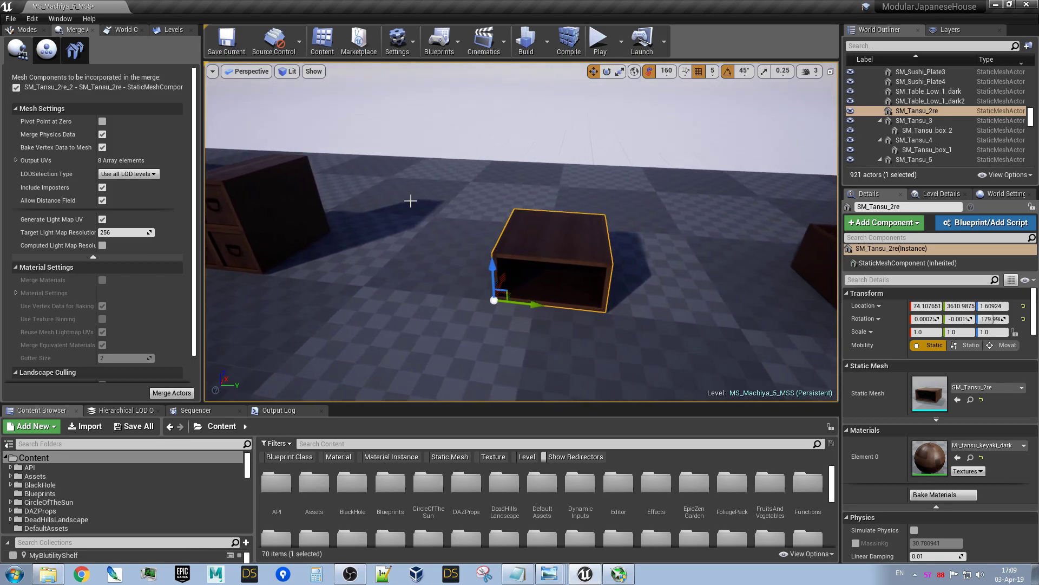
- Select the upper small box SM_Tansu_5 and copy its static mesh sockets with the Snap Plugin
click(264, 189)
right_drag(379, 290, 333, 270)
mouse_move(536, 302)
right_down()
mouse_move(528, 319)
mouse_move(533, 305)
right_up()
right_drag(387, 298, 599, 236)
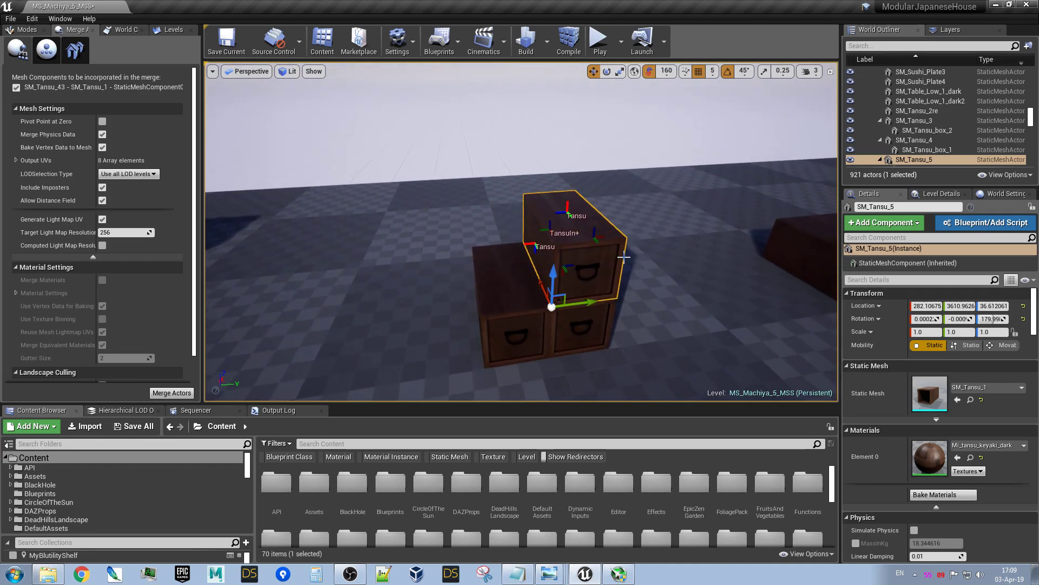
right_drag(670, 272, 742, 296)
key(s)
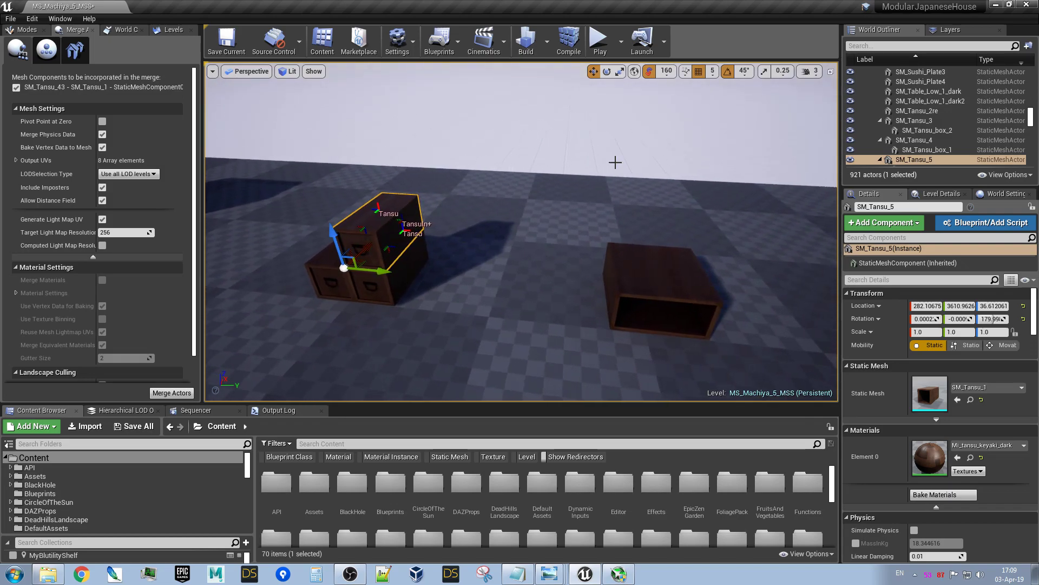
right_drag(507, 228, 479, 216)
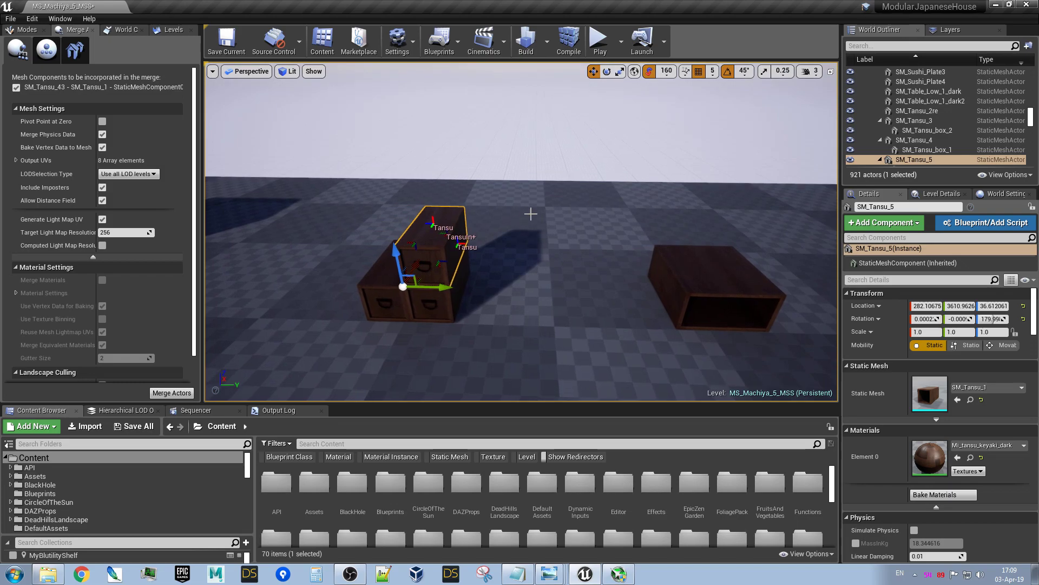
click(668, 73)
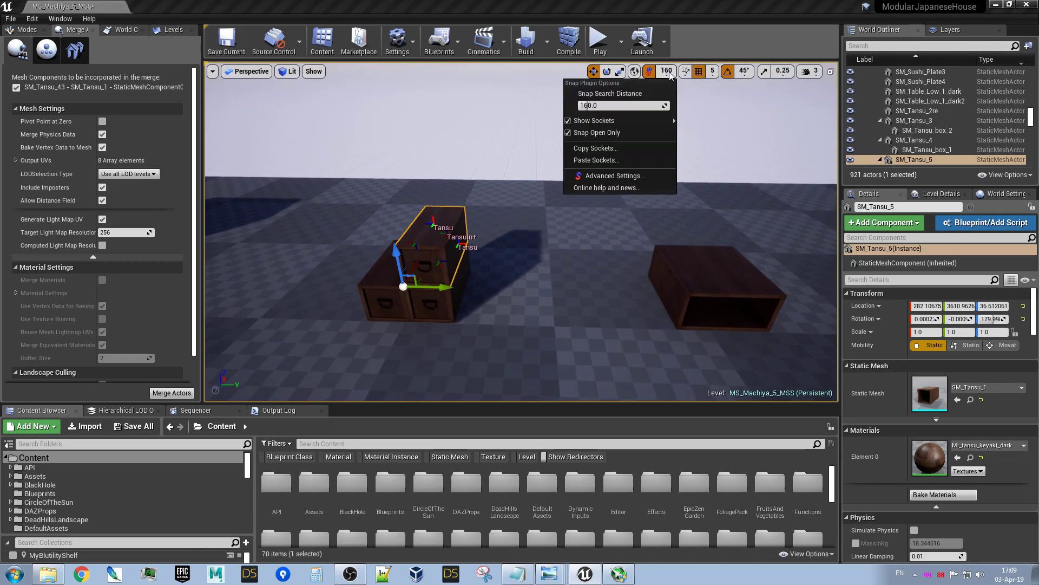
click(602, 148)
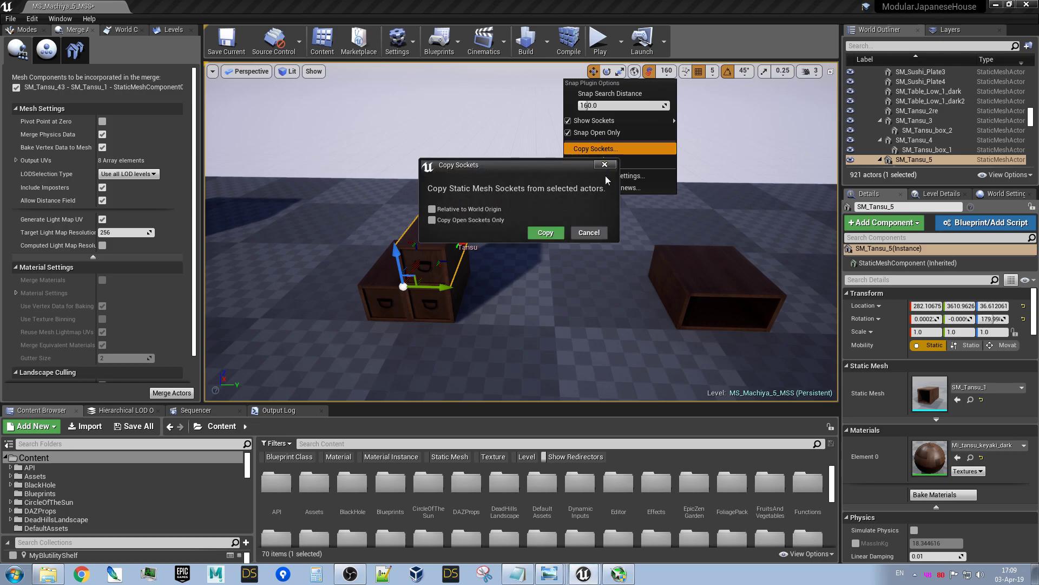
click(546, 232)
- Copy the sockets of SM_Tansu_5 again, leaving Relative to World Origin and Copy Open Sockets Only off
key(f)
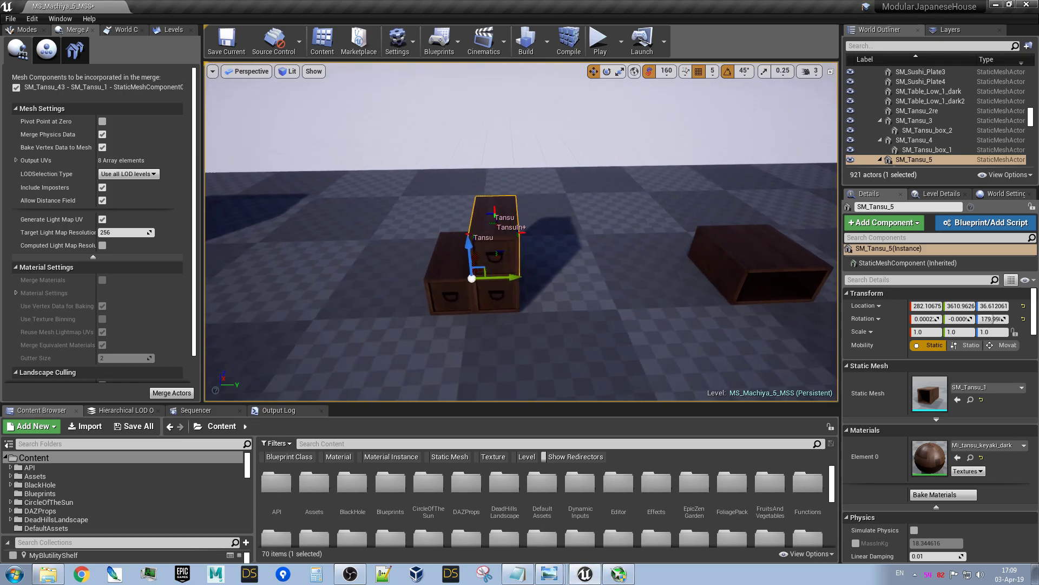
key(d)
right_drag(591, 248, 575, 248)
key(s)
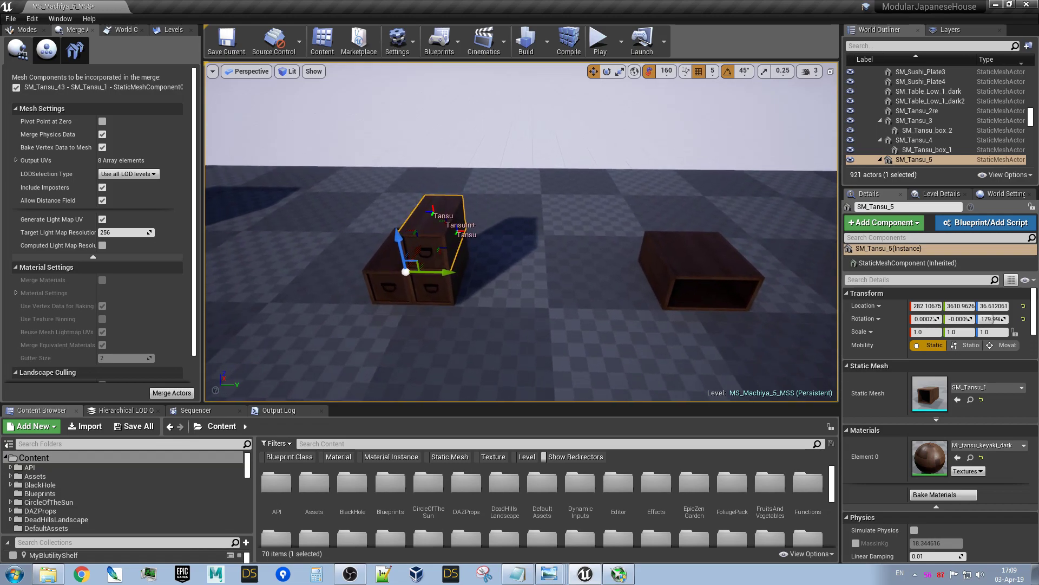
click(670, 76)
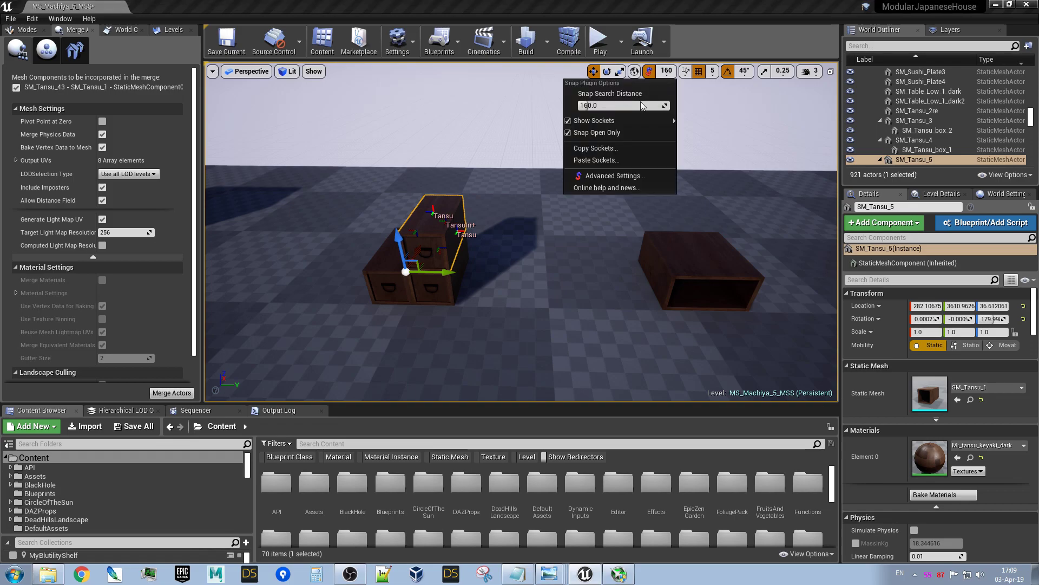
click(606, 148)
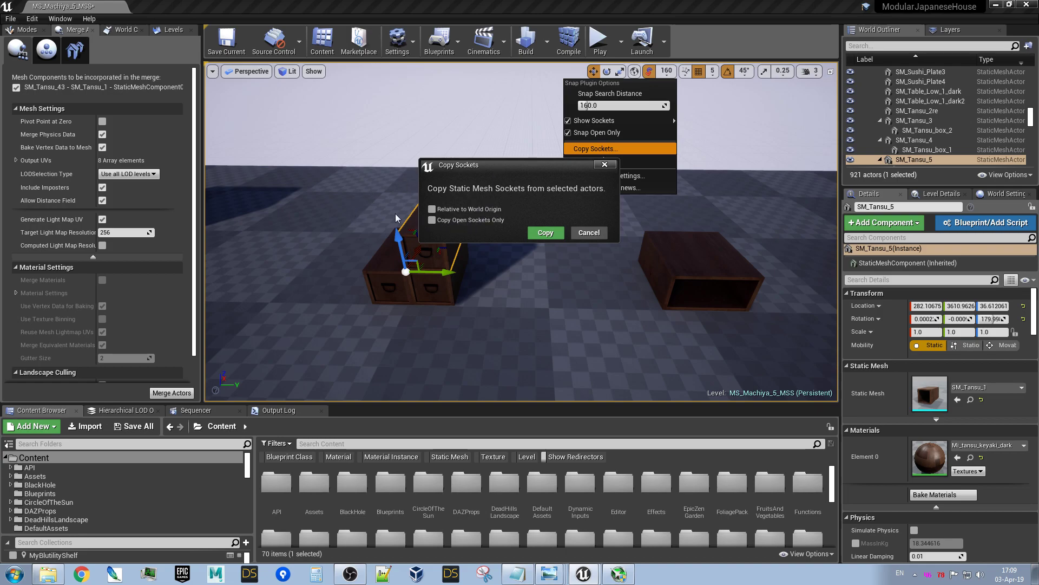
mouse_move(459, 164)
mouse_down()
mouse_move(431, 111)
mouse_move(408, 103)
mouse_up()
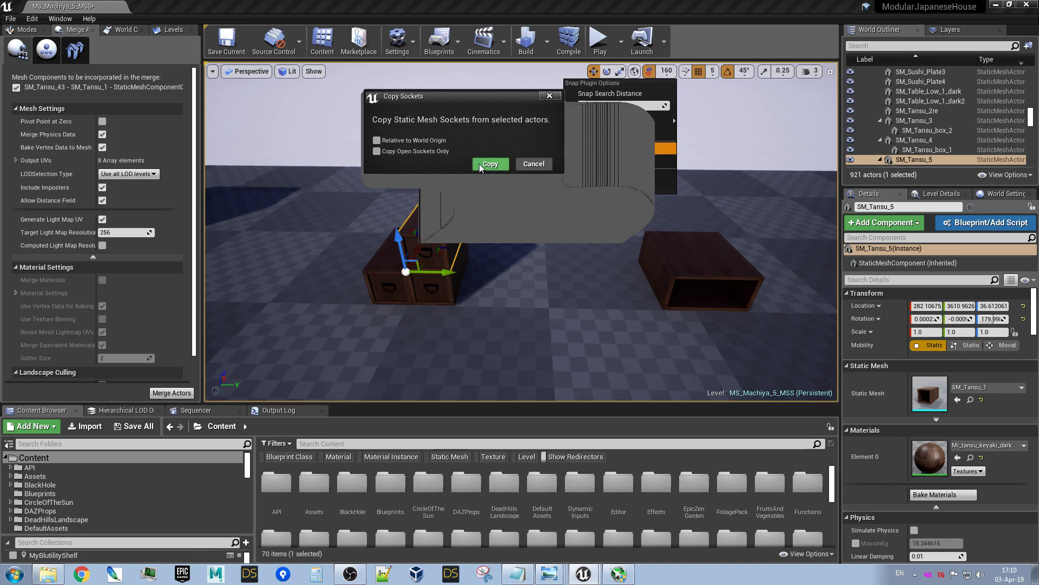
click(495, 164)
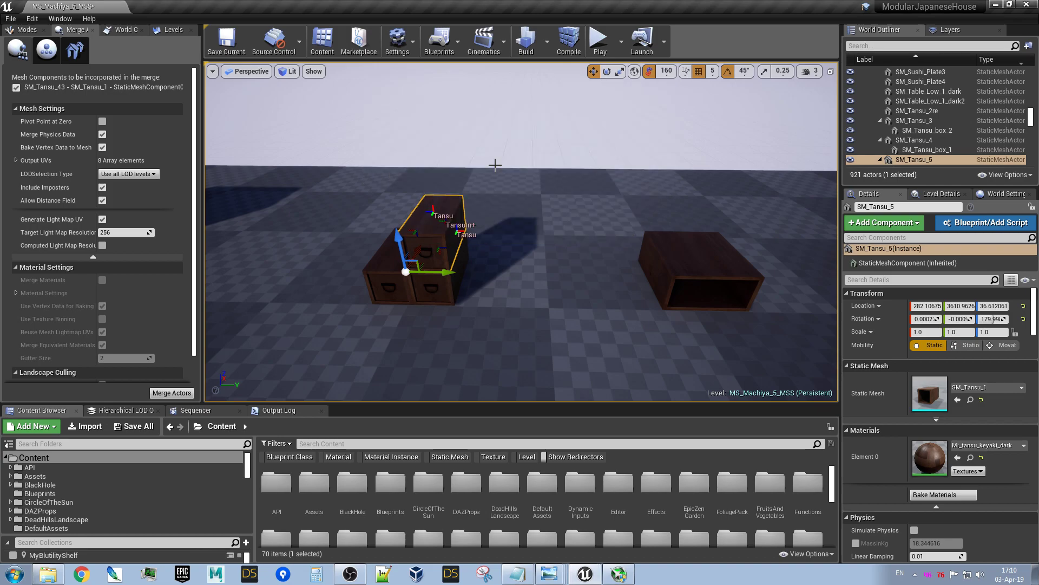
- Paste the copied sockets onto the wider box SM_Tansu_2re, leaving Delete existing sockets off
click(685, 249)
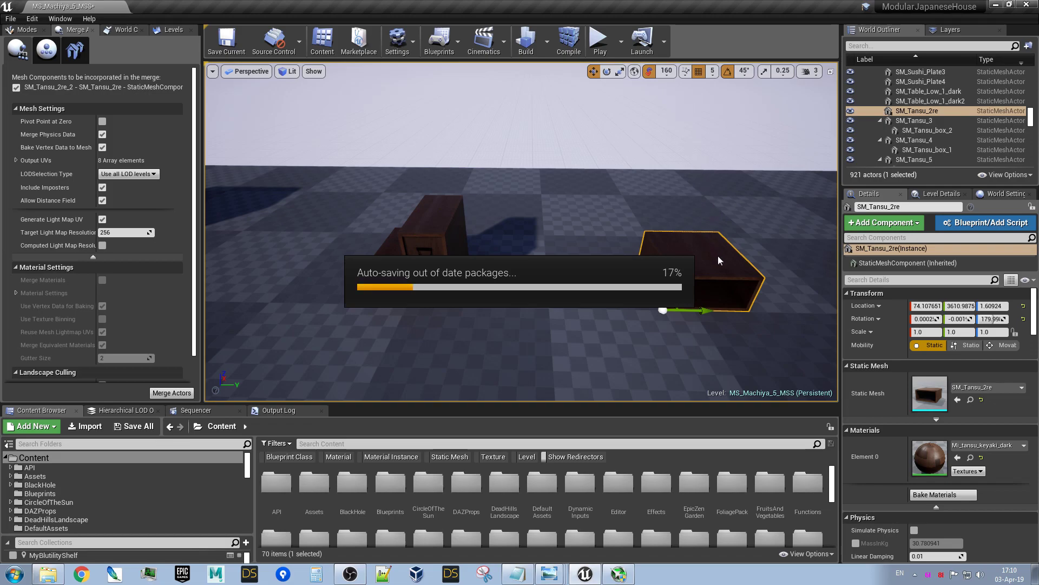
click(670, 76)
click(586, 160)
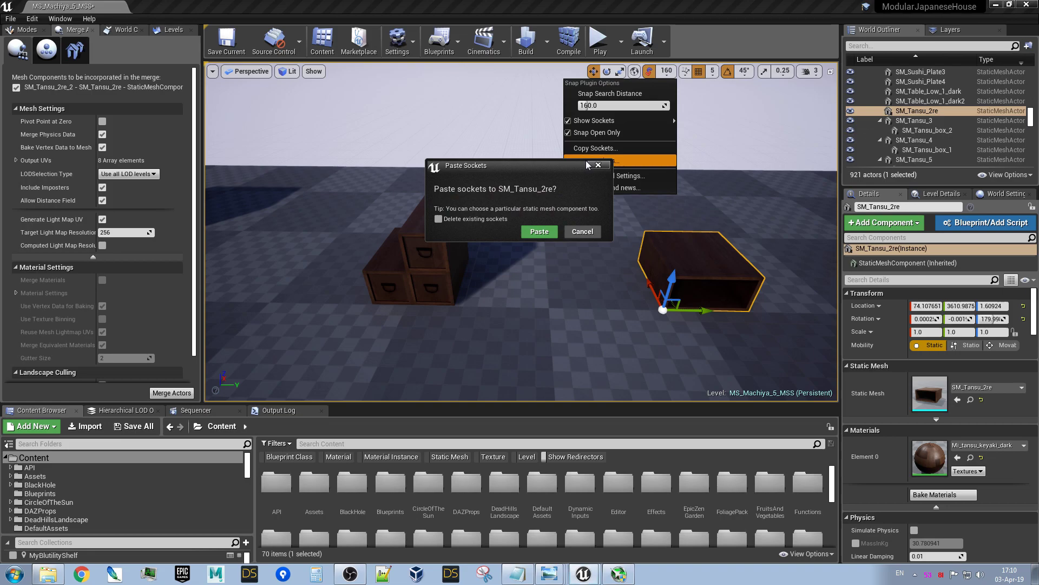
click(543, 233)
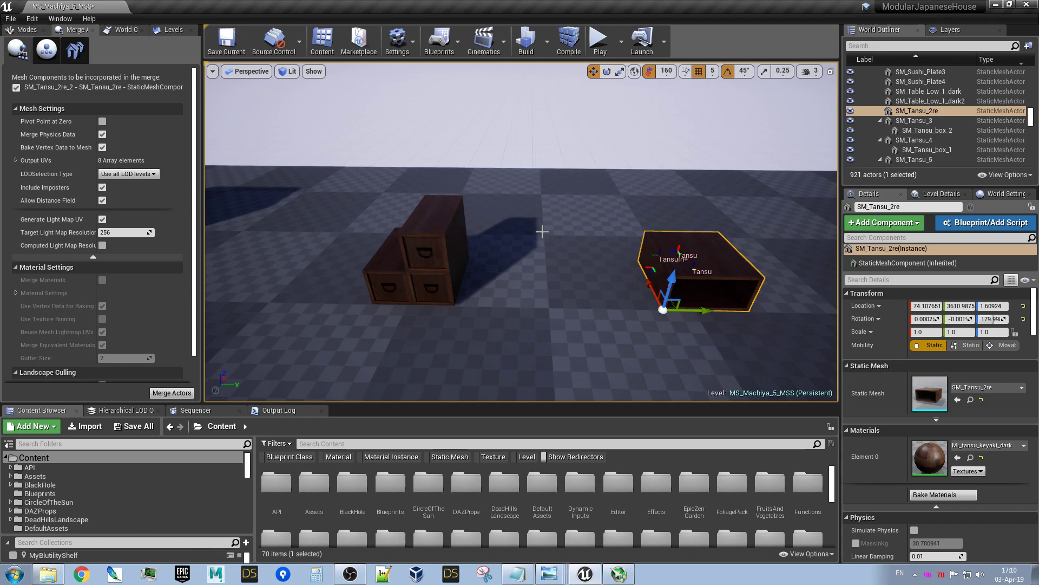
- Inspect the pasted sockets on SM_Tansu_2re and open its mesh in the Static Mesh Editor
right_drag(683, 212, 731, 219)
right_drag(671, 230, 654, 193)
right_drag(563, 227, 594, 242)
right_drag(660, 237, 546, 180)
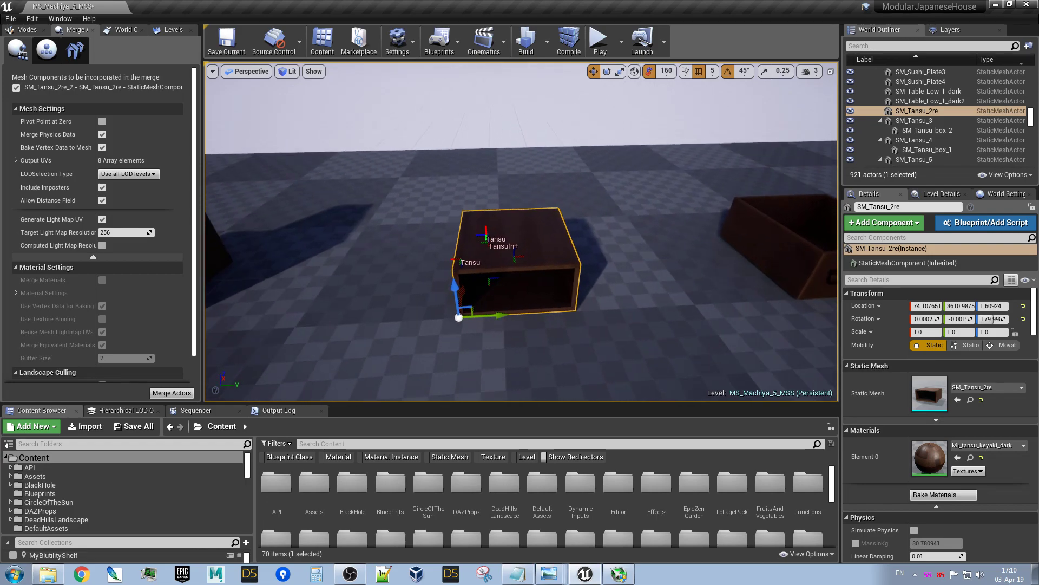
key(ctrl+e)
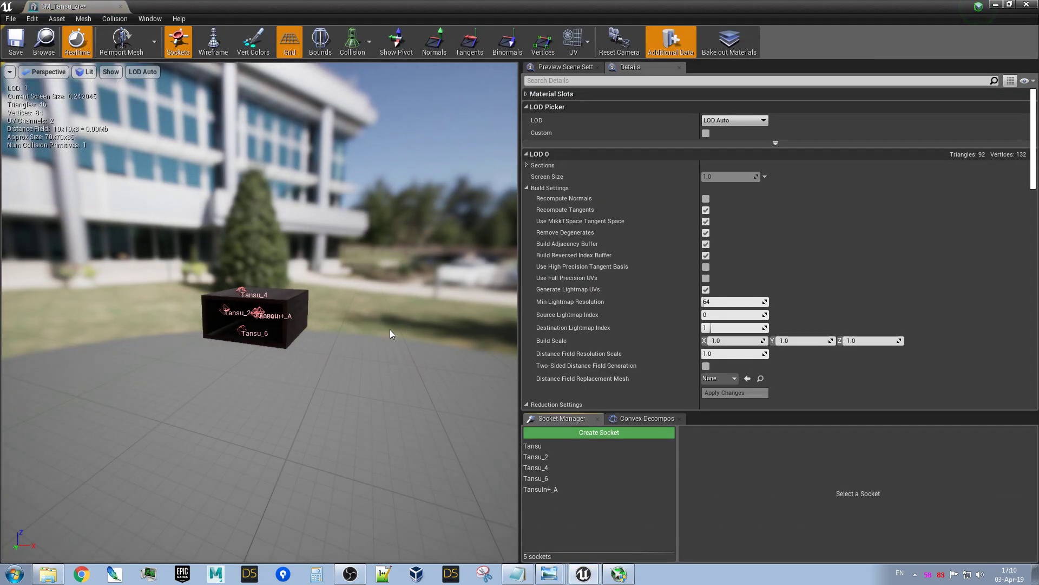
- Show the SM_Tansu_2re mesh in the orthographic Top view with the level of detail set to LOD 0
click(54, 72)
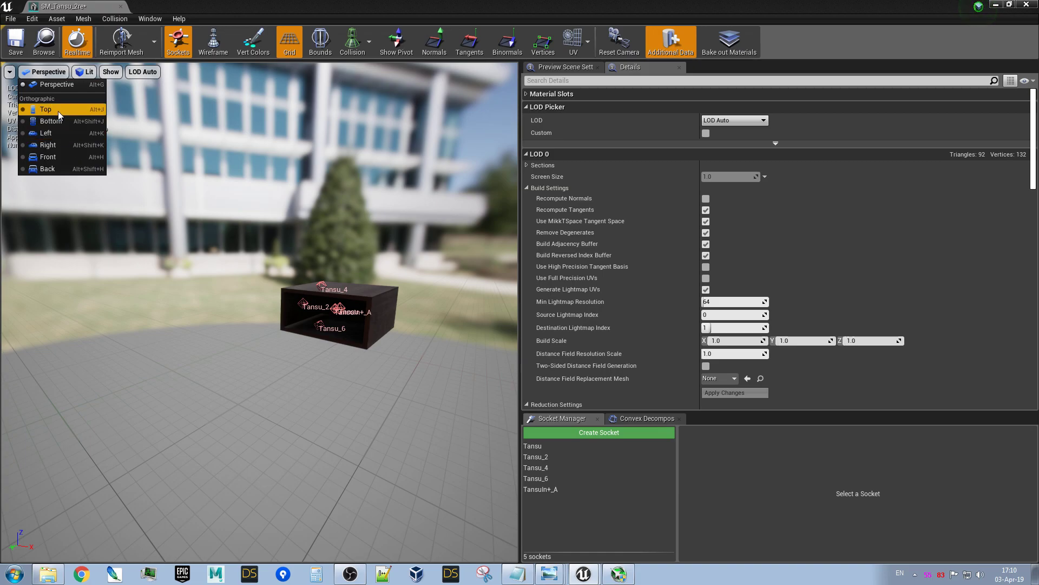
click(57, 111)
click(142, 72)
click(144, 105)
scroll(258, 331, up, 5)
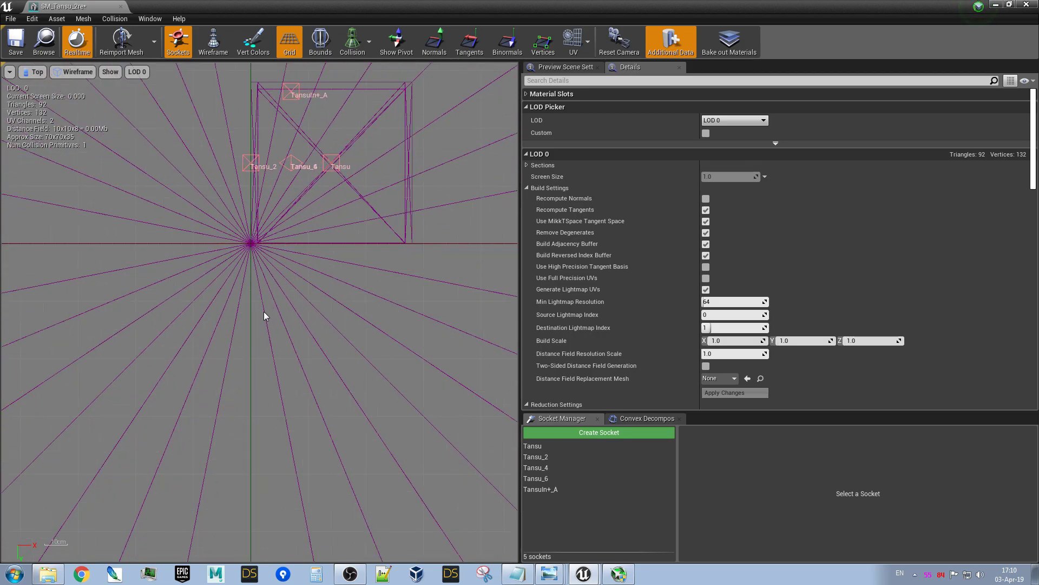
right_drag(294, 251, 263, 371)
scroll(265, 362, up, 3)
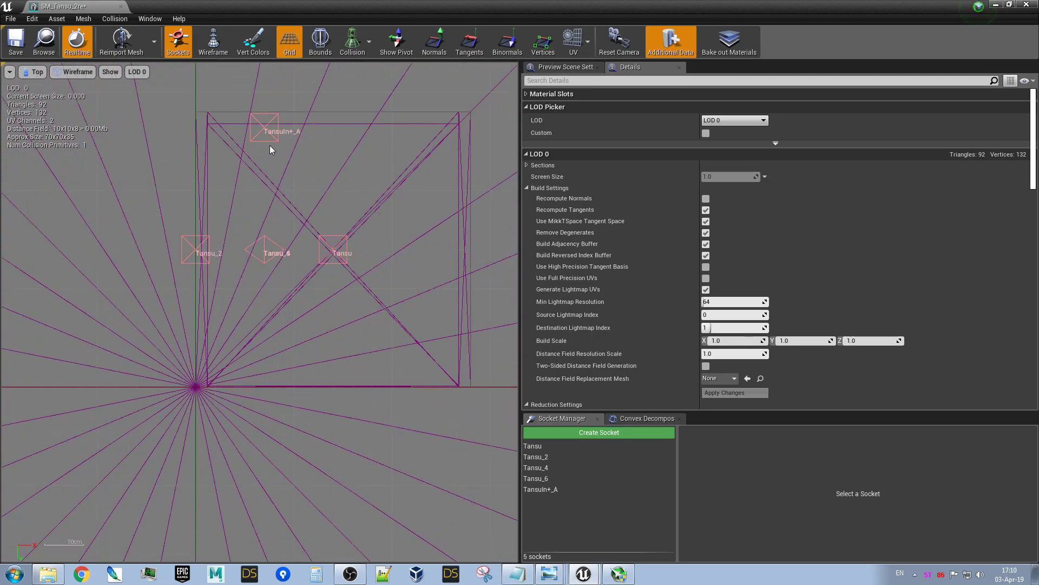
- Move the socket TansuIn+_A to X 37.5 and the side socket Tansu to X 70
click(264, 130)
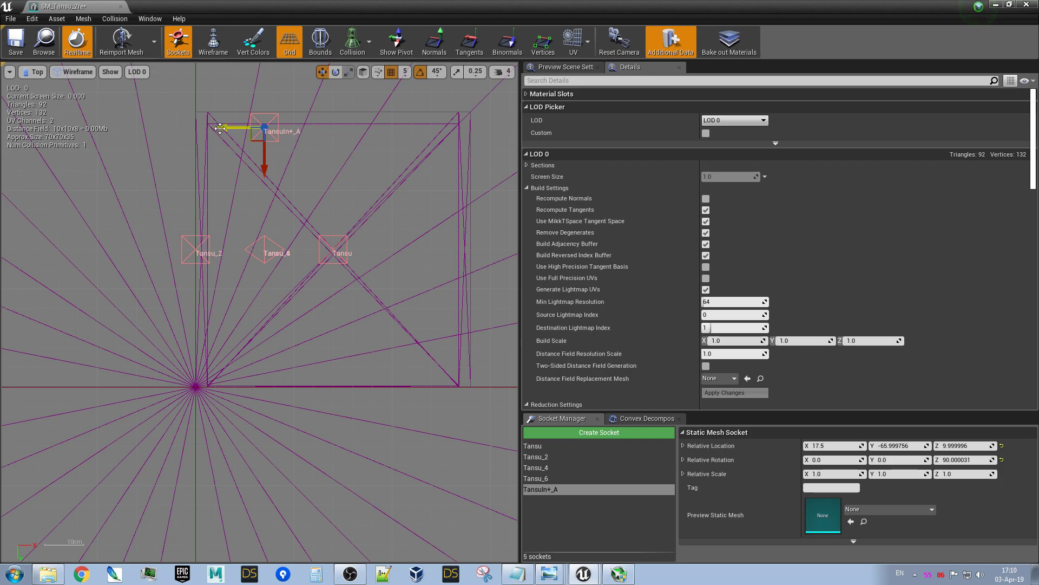
drag(225, 129, 299, 133)
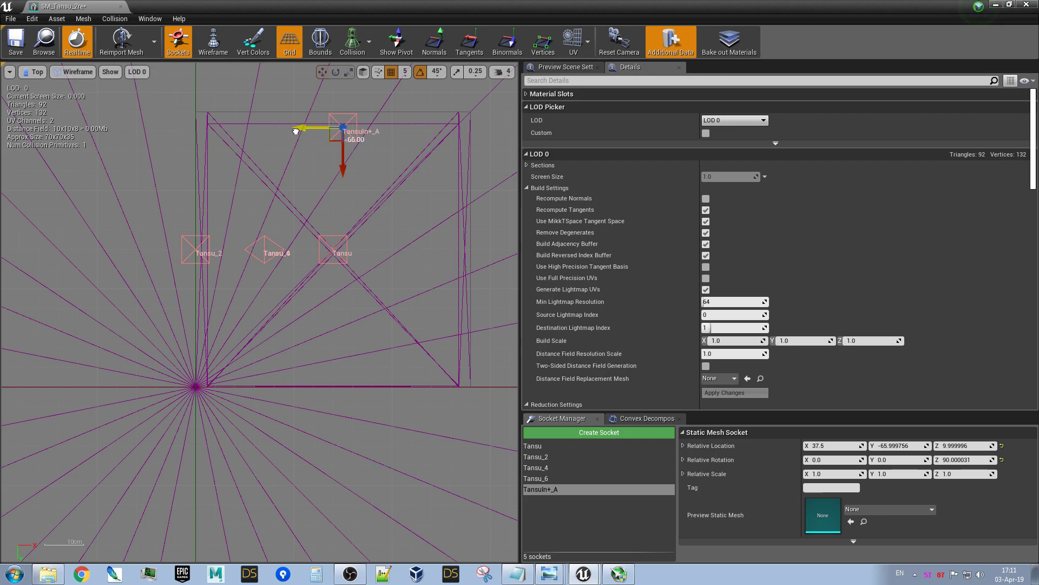
drag(295, 132, 286, 130)
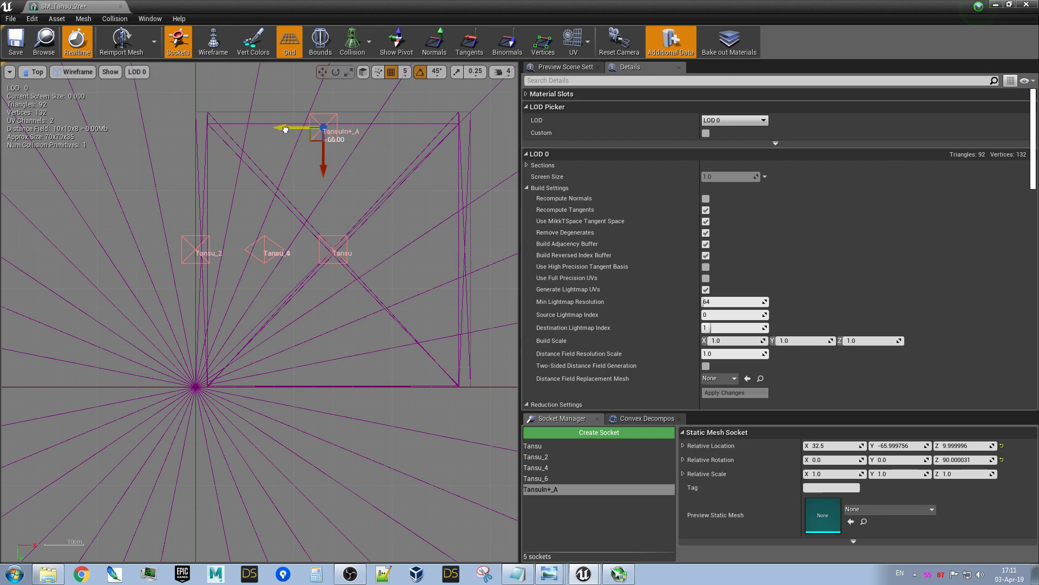
drag(292, 129, 303, 129)
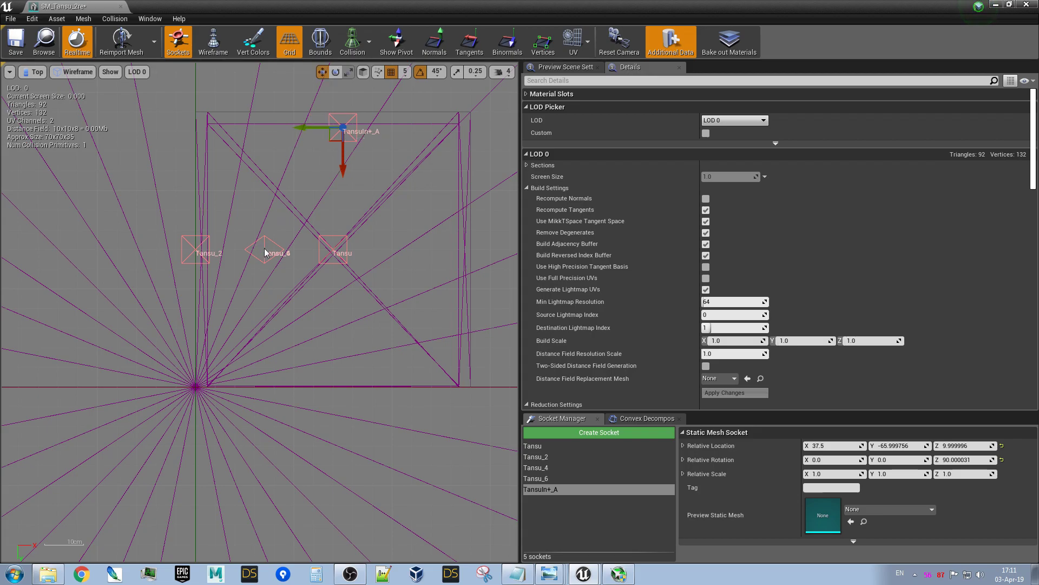
click(334, 248)
drag(357, 250, 482, 249)
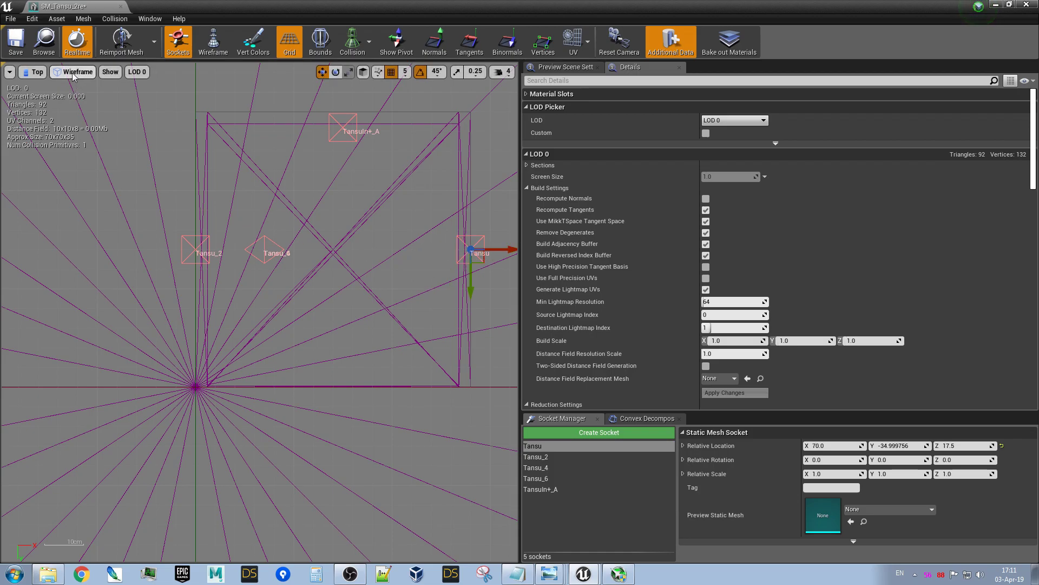
- Duplicate the upper socket Tansu_4 and place the copy at X 52.5 on the other half of the box
click(262, 250)
alt+drag(222, 250, 340, 250)
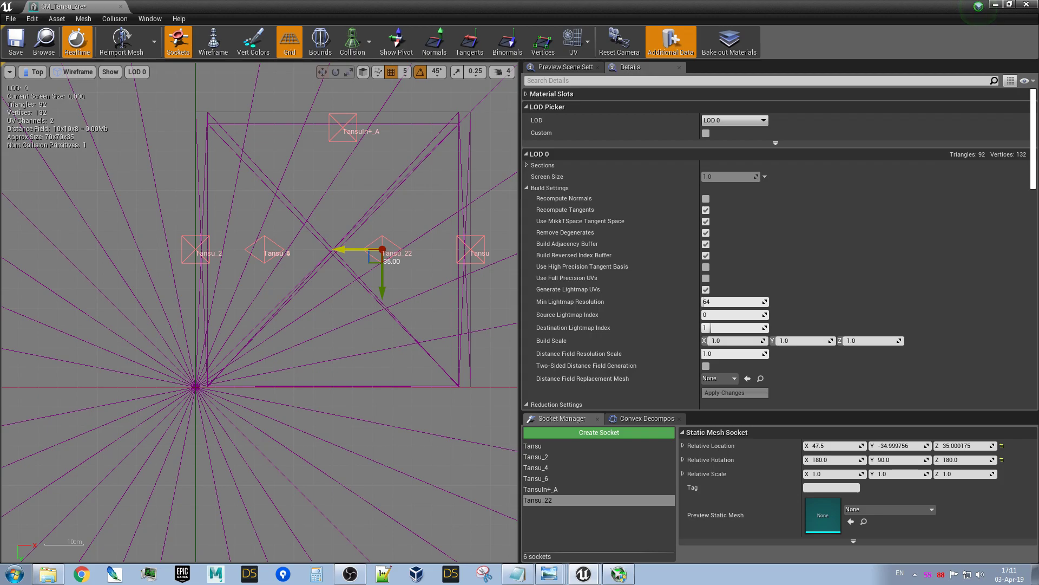
drag(346, 250, 366, 250)
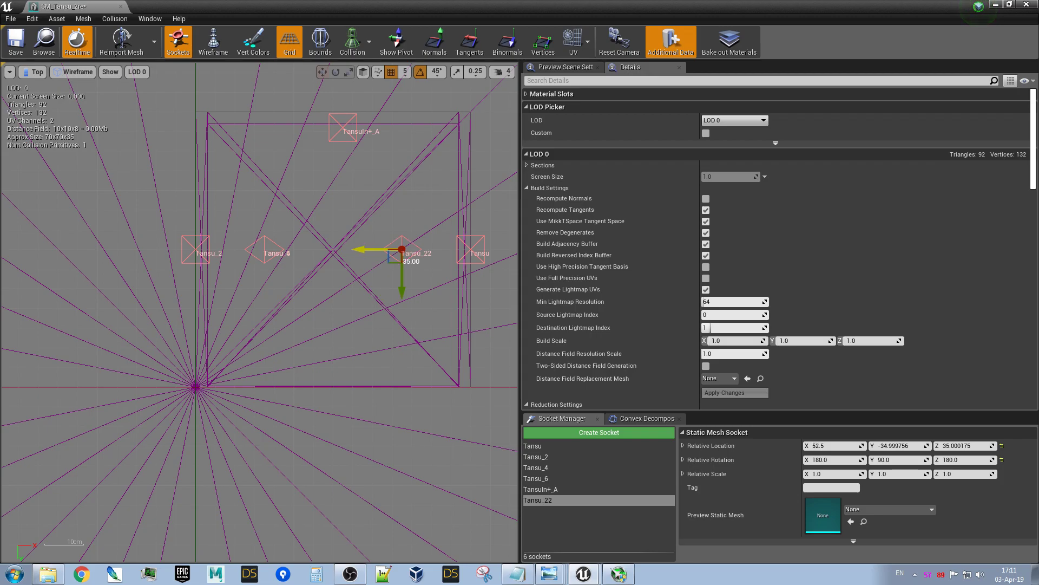
- Duplicate the lower socket Tansu_6, place the copy at X 52.5 on the other half of the box and save the mesh
click(71, 72)
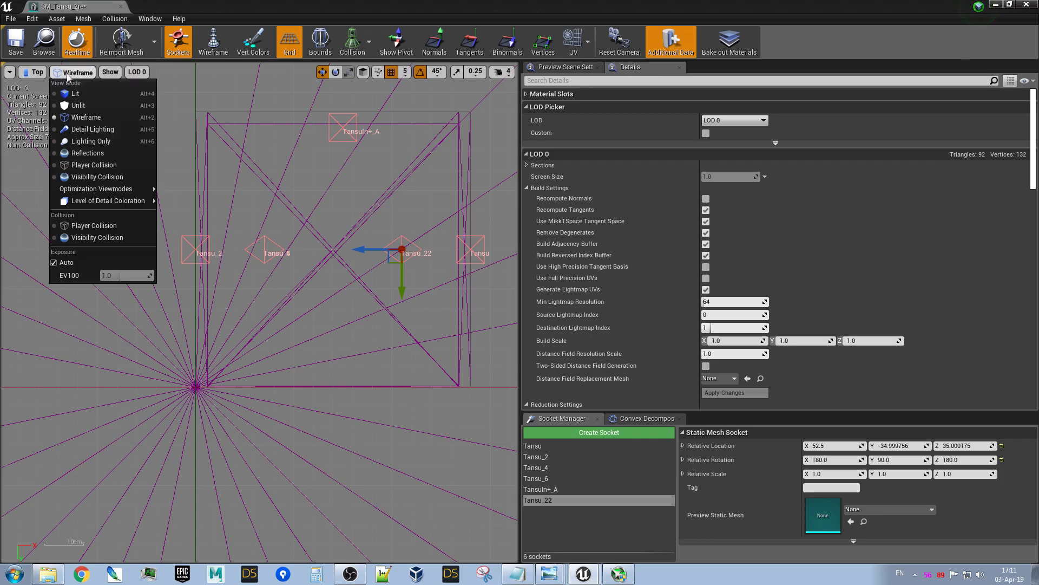
click(34, 72)
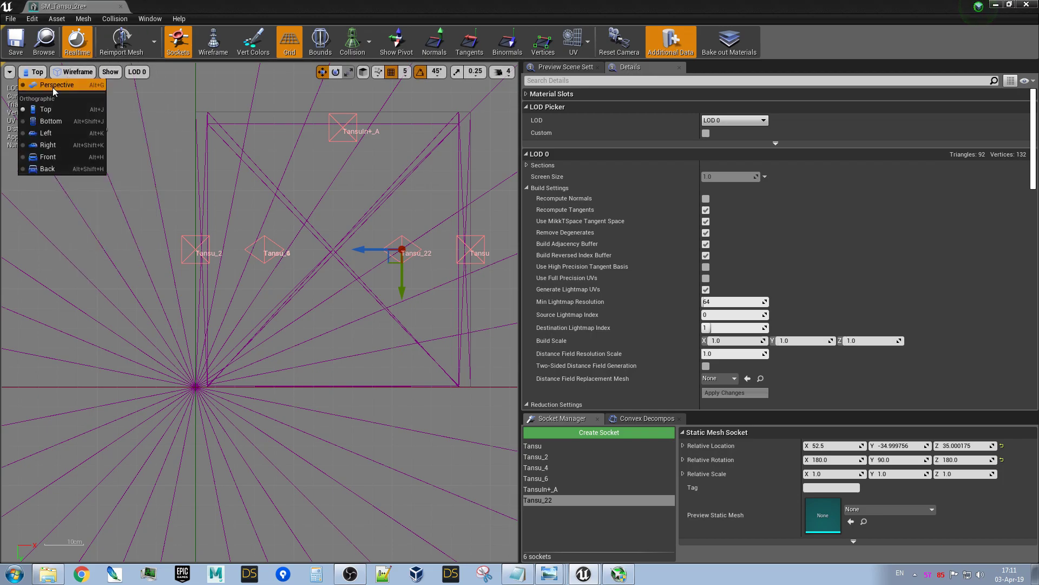
click(53, 87)
scroll(327, 333, up, 6)
scroll(349, 336, down, 4)
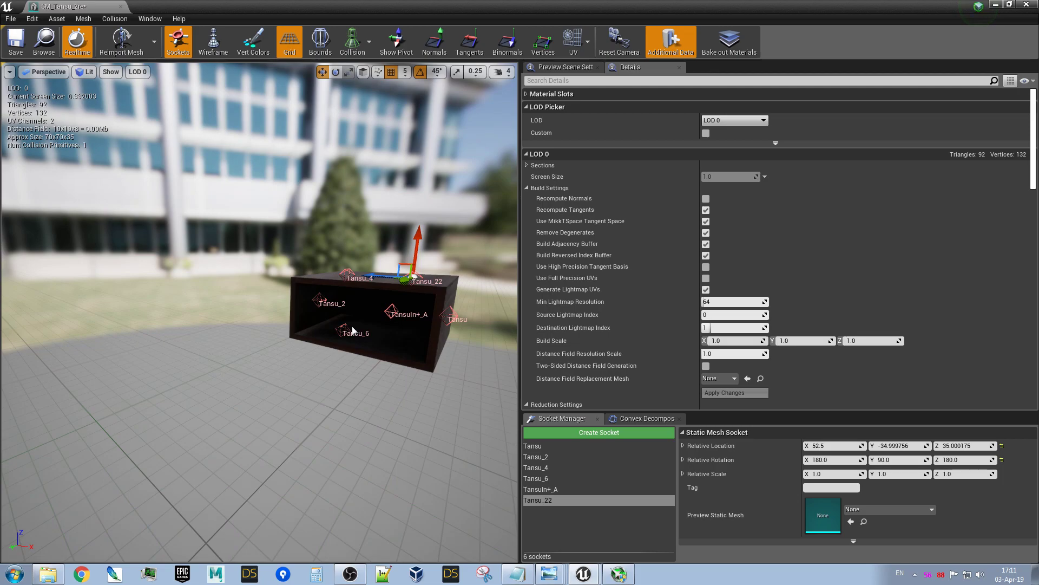
click(353, 330)
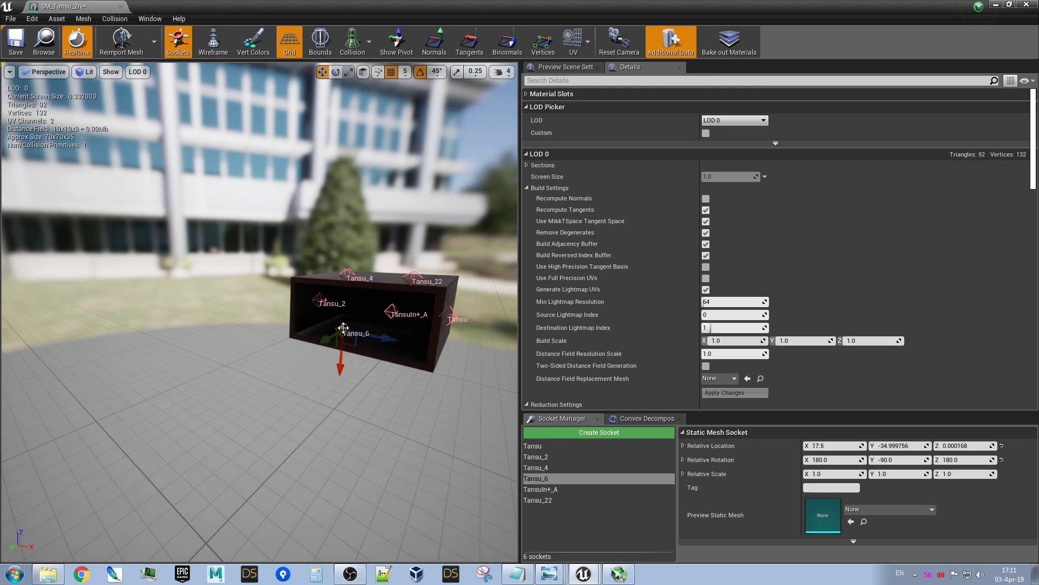
click(26, 73)
click(59, 108)
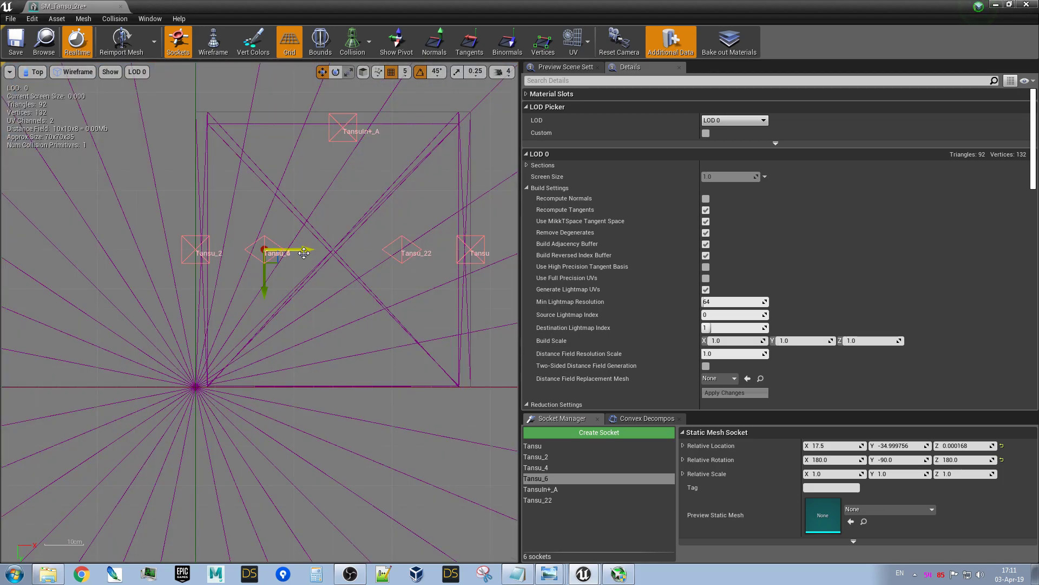
alt+drag(303, 253, 442, 251)
click(16, 41)
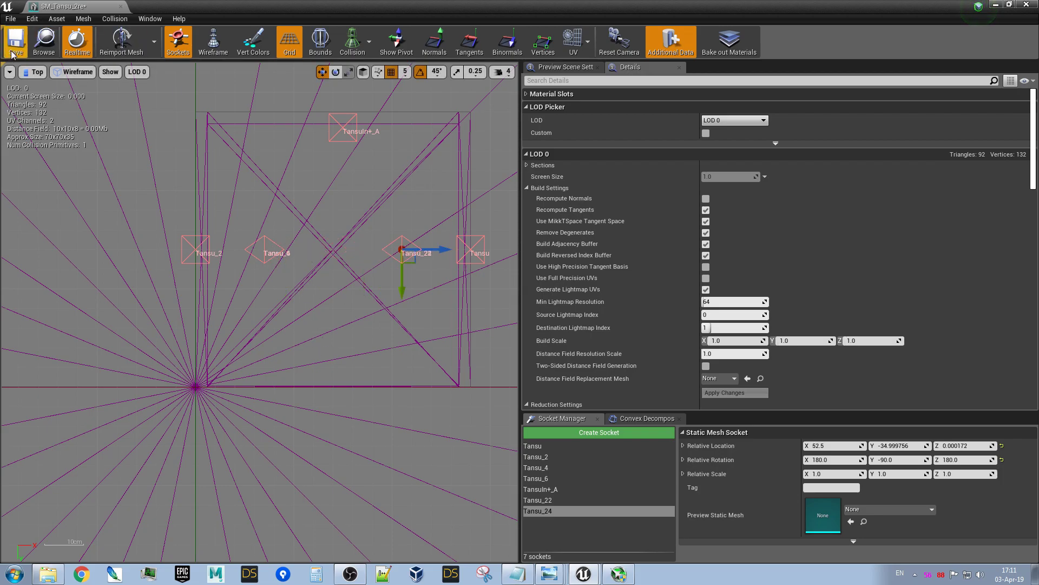
click(120, 6)
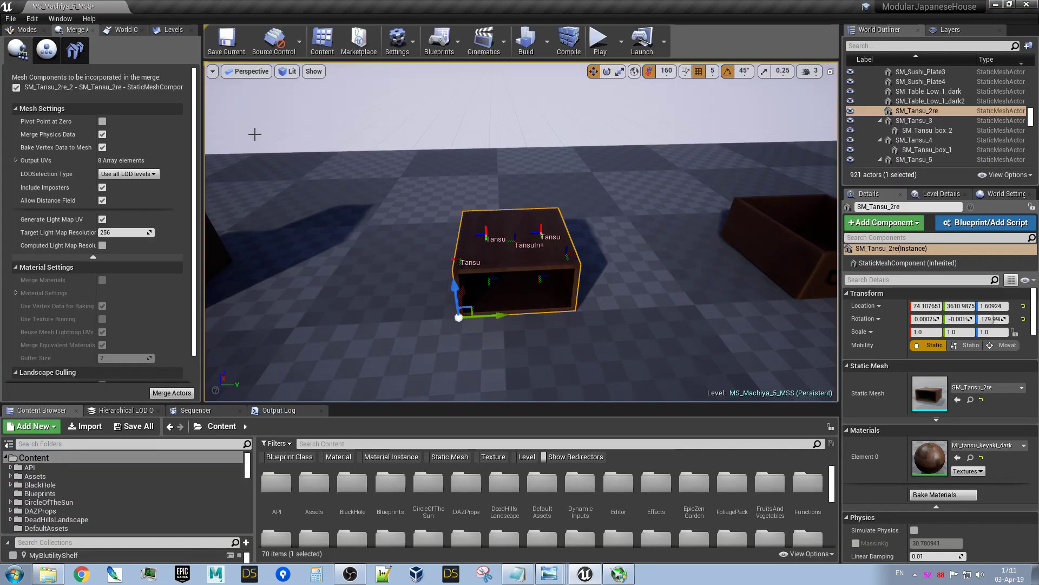
- Snap the wide tansu box SM_Tansu_2re beside the small drawer boxes and stack a copy of it on top
right_drag(643, 252, 650, 253)
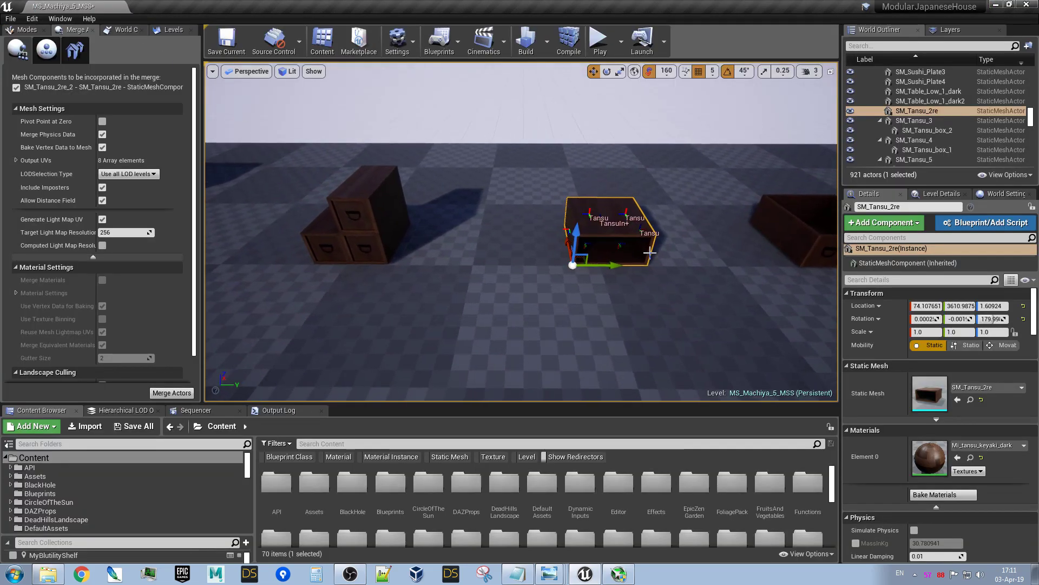
drag(603, 261, 420, 231)
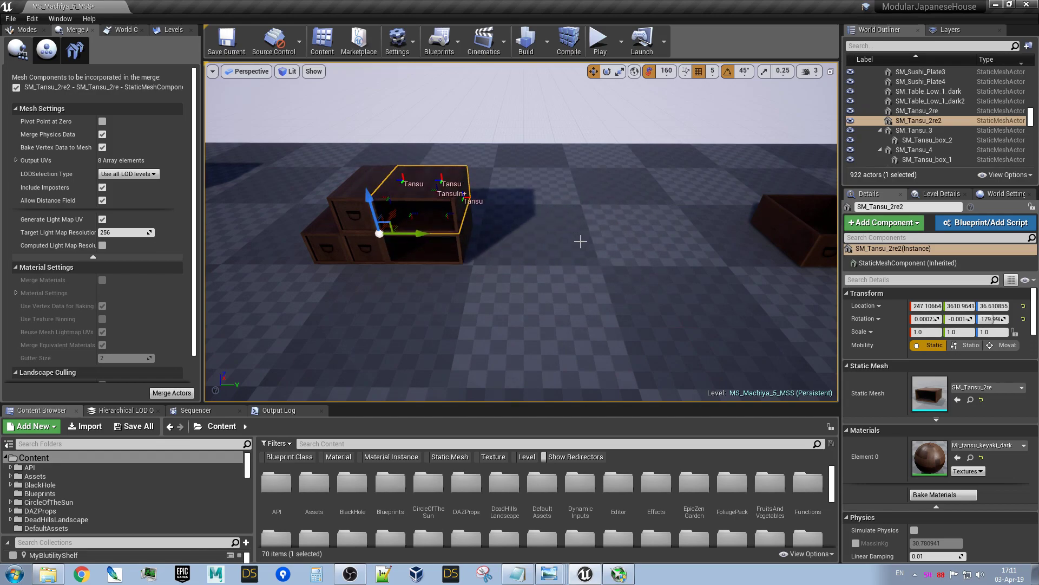
scroll(579, 236, up, 3)
- Duplicate the wide drawer SM_Tansu_box_2 and place the copy in front of the stacked wide boxes
click(750, 226)
alt+drag(769, 250, 376, 282)
right_drag(401, 289, 276, 287)
drag(509, 228, 446, 240)
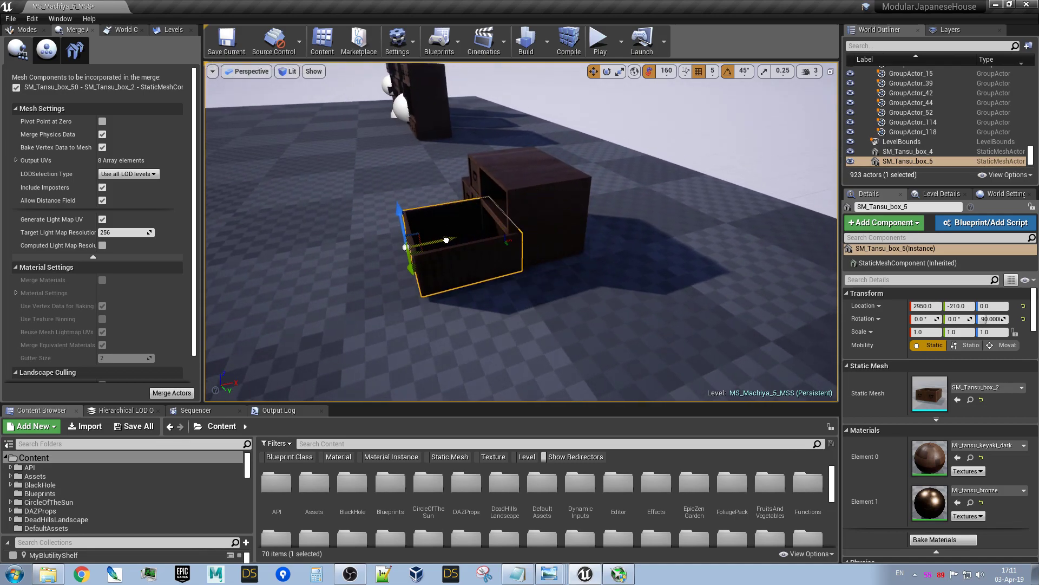
- Rename the socket TansuIn+_A of SM_Tansu_2re to TansuIn2+_A and save the mesh
click(555, 245)
double_click(566, 255)
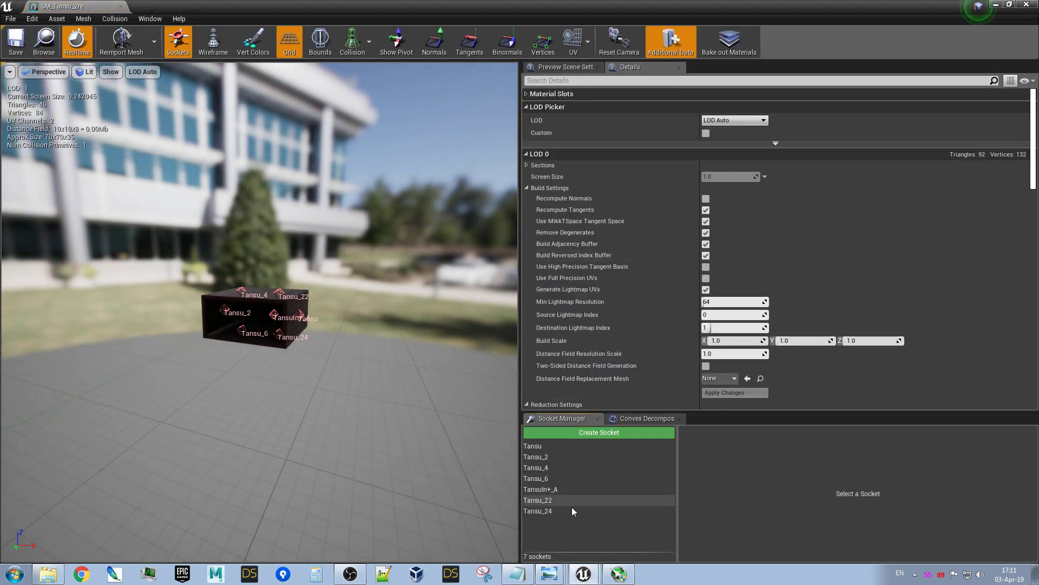
click(553, 491)
click(552, 492)
click(548, 491)
text(2)
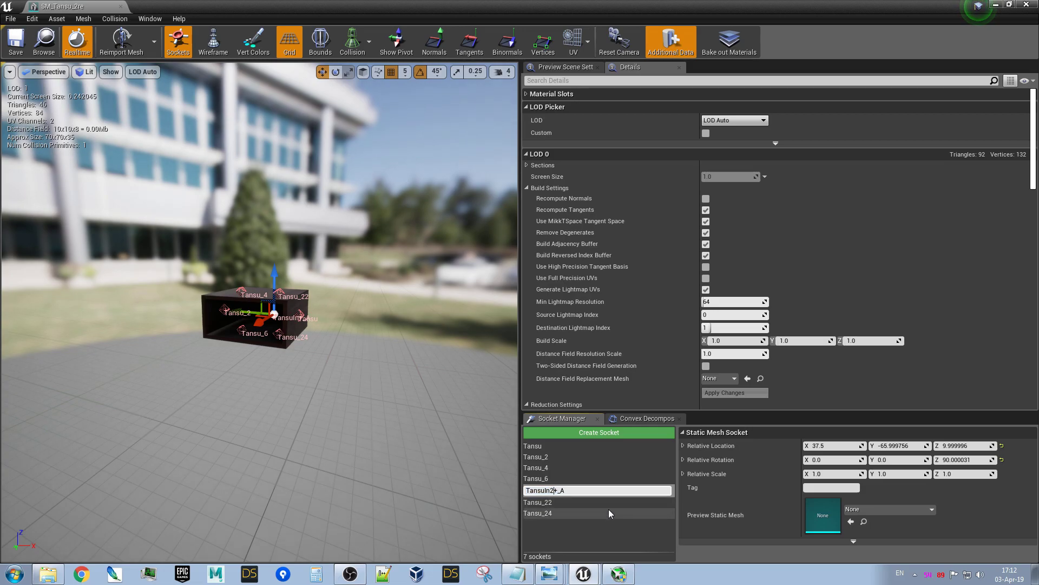
key(Return)
click(15, 42)
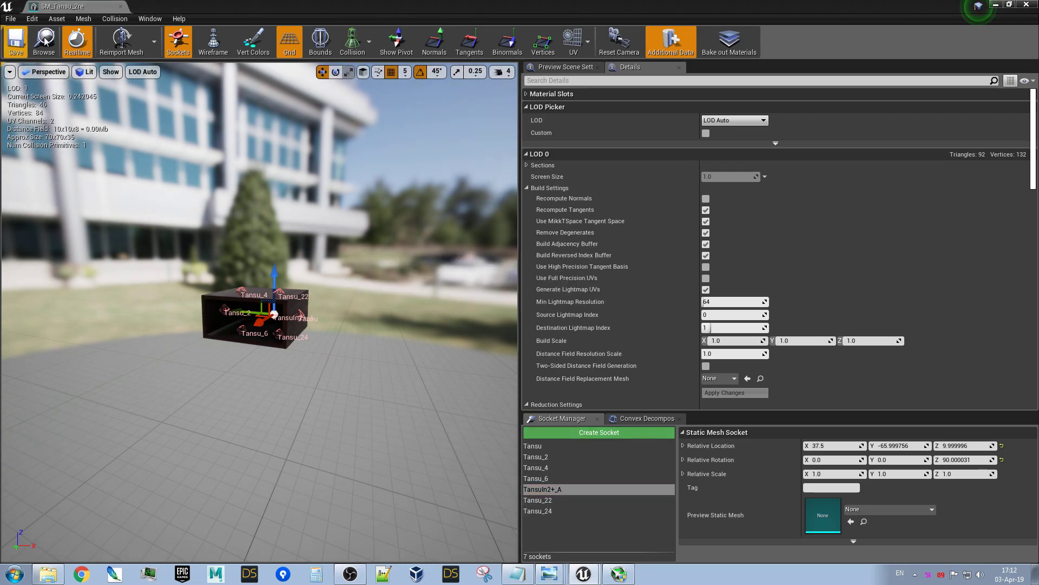
key(alt+Tab)
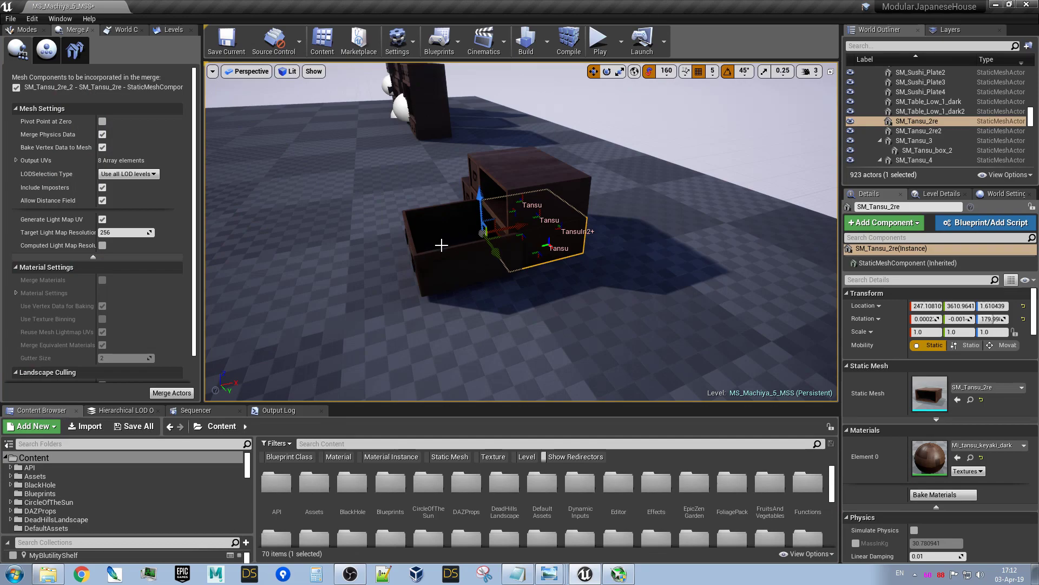
- Snap the wide drawer into the lower wide box and duplicate it into the upper wide box
click(444, 269)
drag(442, 241, 496, 233)
right_drag(496, 261, 677, 233)
alt+drag(387, 248, 394, 226)
- Duplicate the small tansu box twice and snap the copies side by side on top of the upper wide box
click(369, 244)
key(w)
right_drag(428, 237, 369, 237)
drag(427, 236, 527, 237)
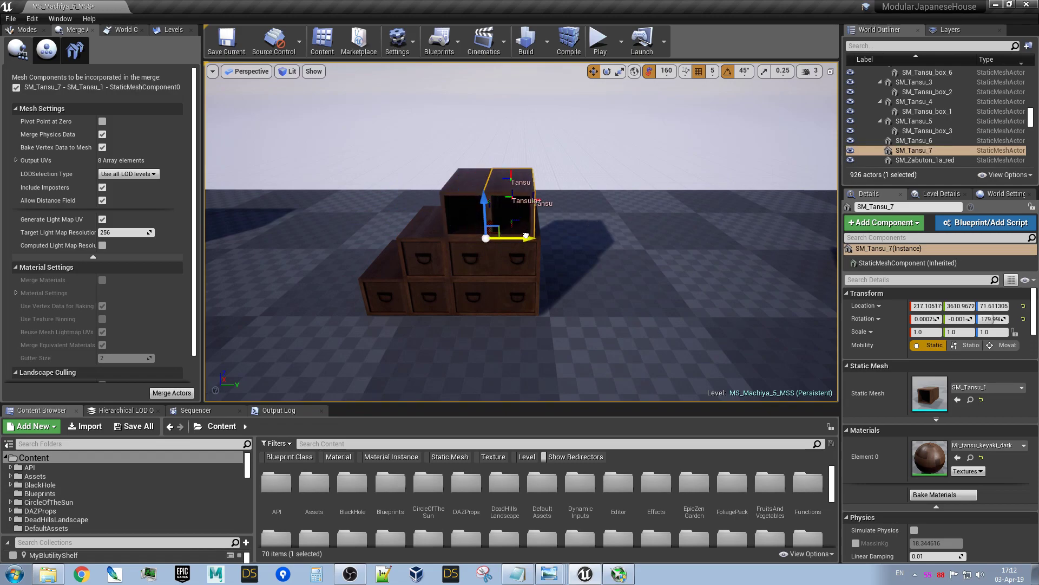
- Copy the small drawer into both of the small boxes on the top row
click(424, 268)
alt+drag(418, 271, 533, 238)
right_drag(601, 278, 552, 227)
- Slide the outer top-row box out with its attached drawer and snap it back against the neighbouring small box
click(542, 231)
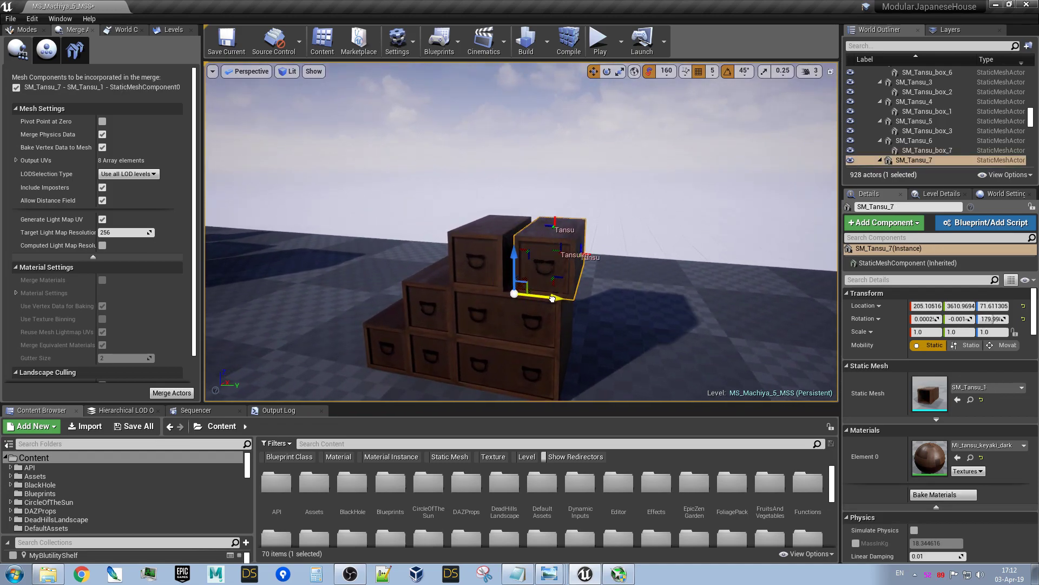
scroll(575, 262, up, 2)
right_drag(575, 262, 567, 299)
key(d)
key(a)
key(e)
key(s)
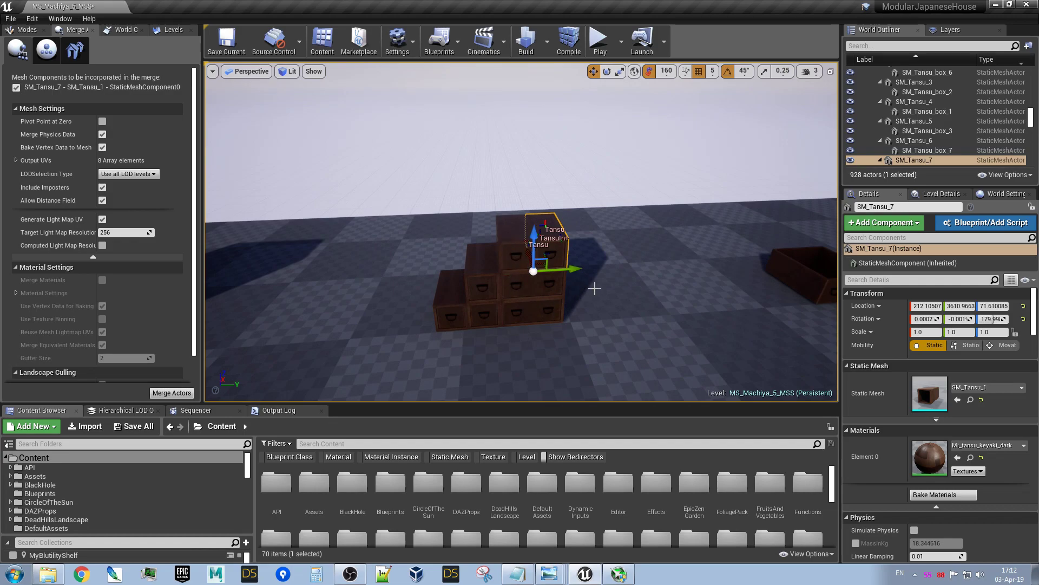
scroll(433, 262, up, 5)
- Move the second-row wide box SM_Tansu_2re2 with its drawer up to the top row, snapped beside the small boxes
click(412, 265)
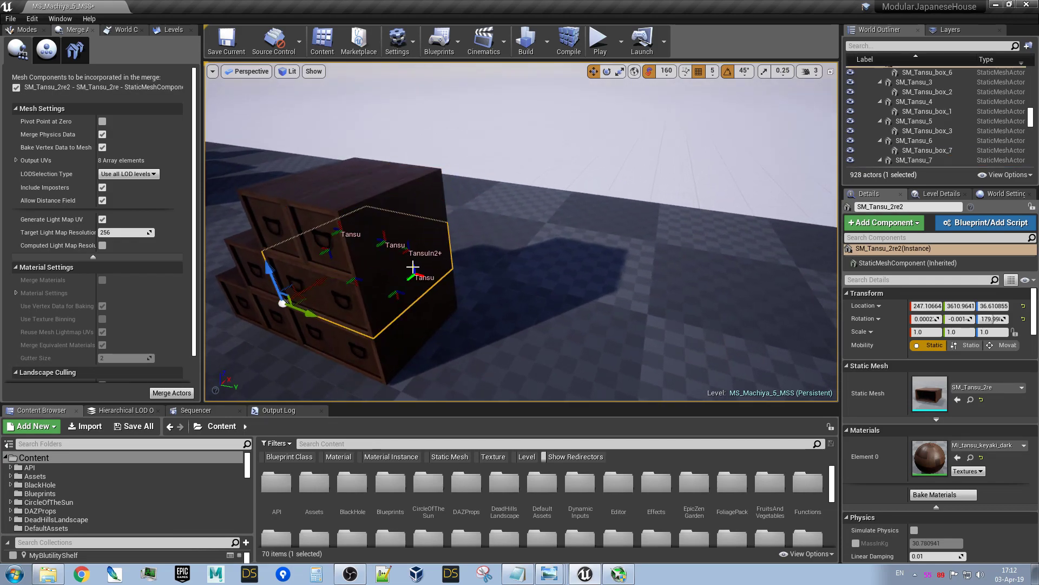
scroll(515, 292, down, 5)
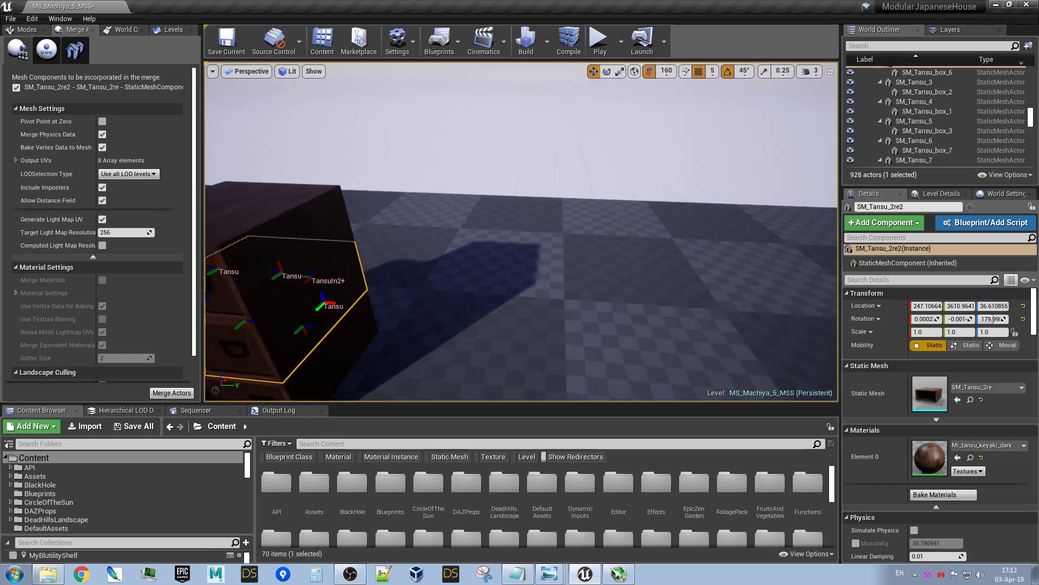
drag(433, 287, 592, 290)
key(ctrl+z)
key(ctrl+z)
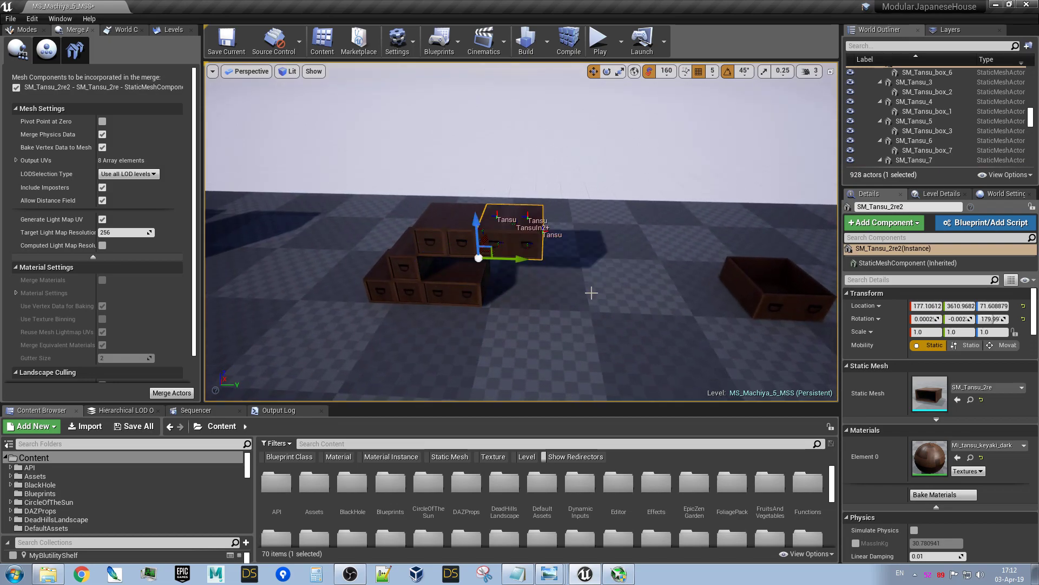
- Open the SM_Tansu_2re mesh, examine its socket layout and return to the level
double_click(483, 276)
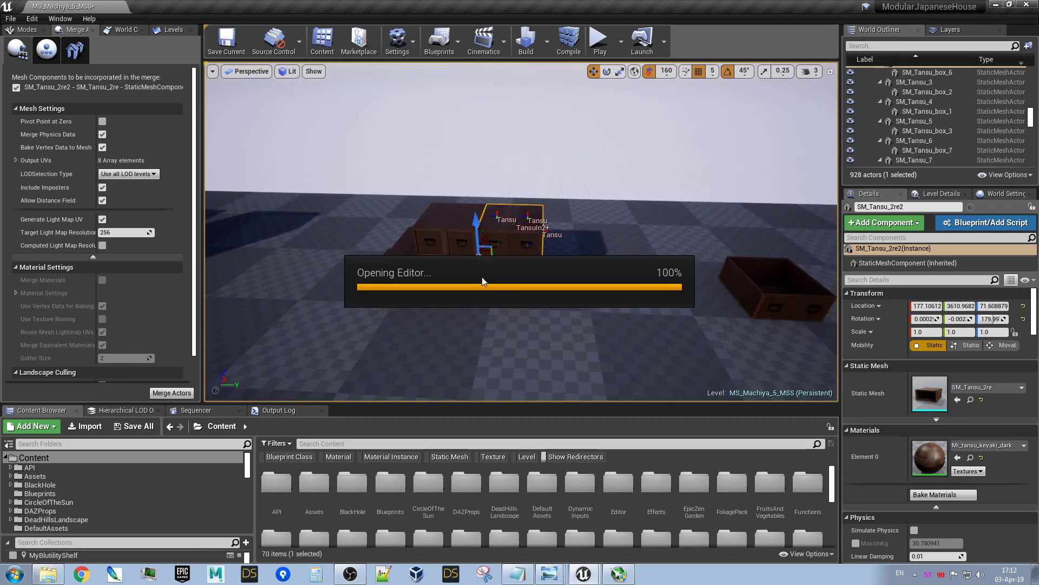
key(w)
mouse_move(440, 390)
right_down()
mouse_move(429, 396)
mouse_move(438, 394)
right_up()
key(s)
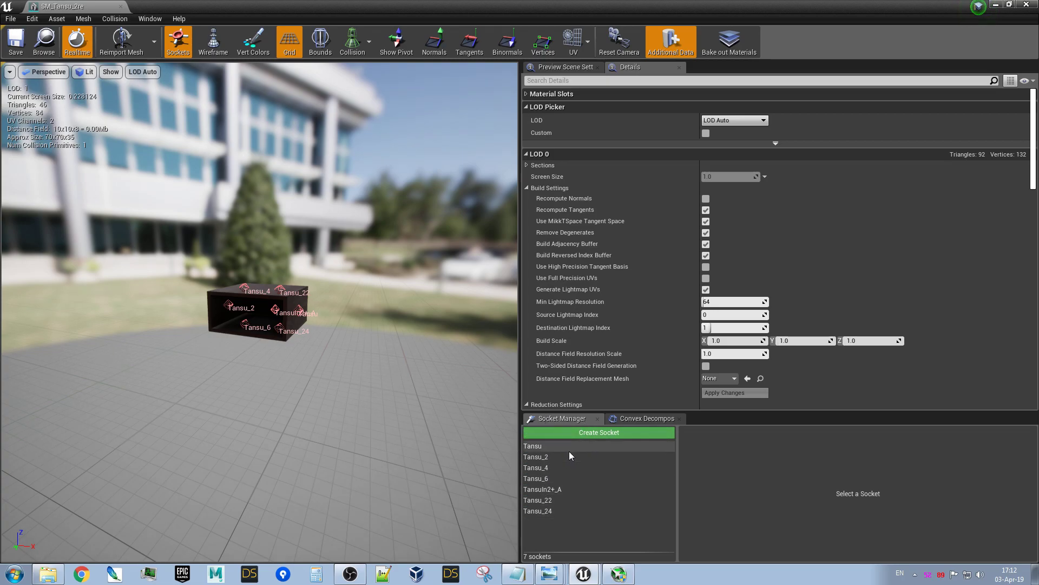
click(120, 7)
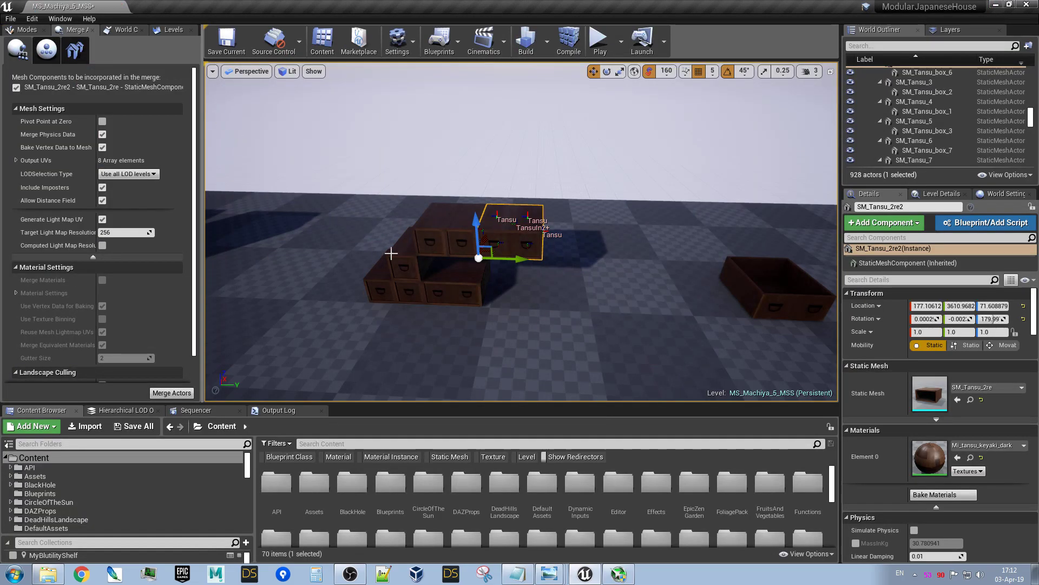
- Reopen the mesh of the selected top-row wide box in the Static Mesh Editor
scroll(522, 232, up, 2)
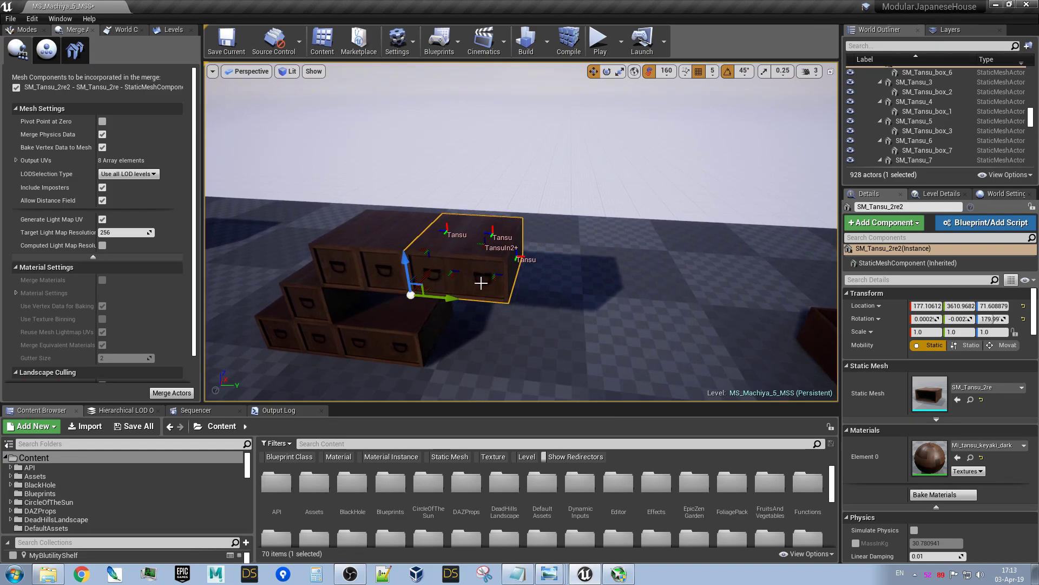
key(ctrl+e)
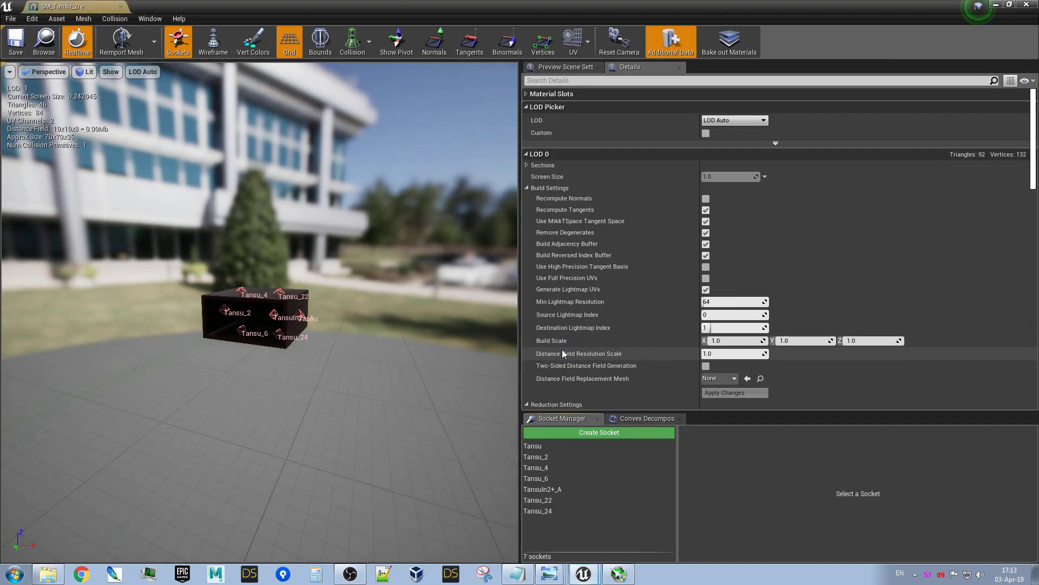